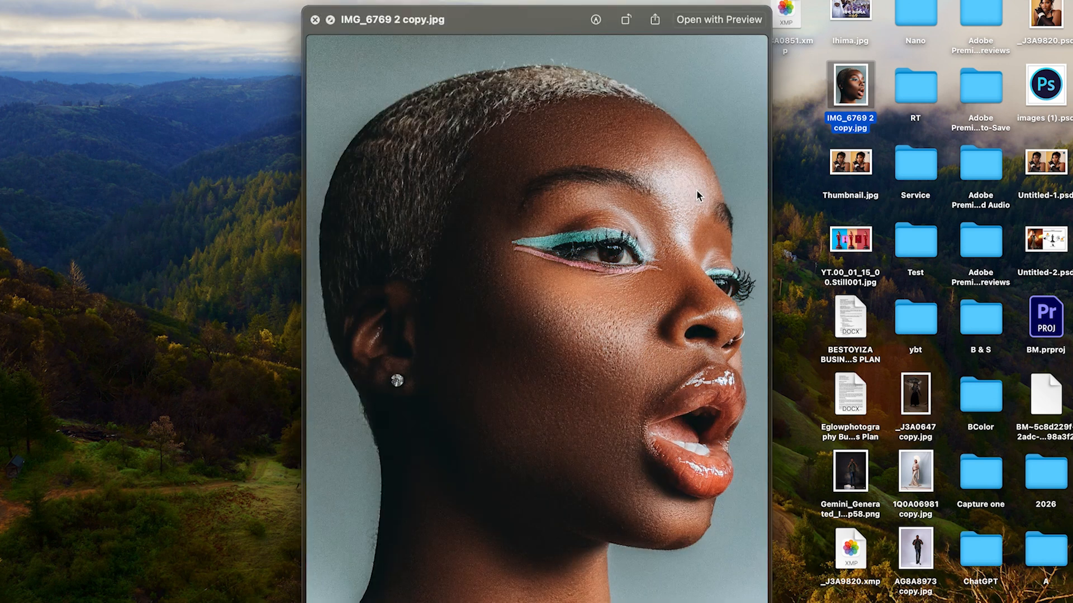
- Close the preview and open the desktop image "IMG_6769 2 copy.jpg" in Adobe Photoshop 2024
key("space")
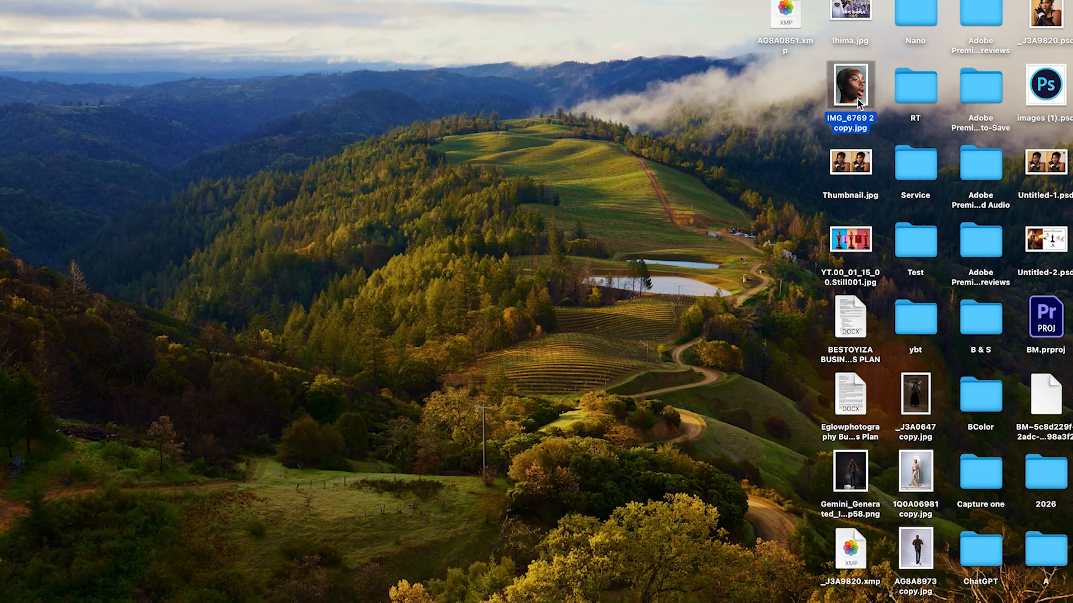
right_click(861, 106)
mouse_move(910, 115)
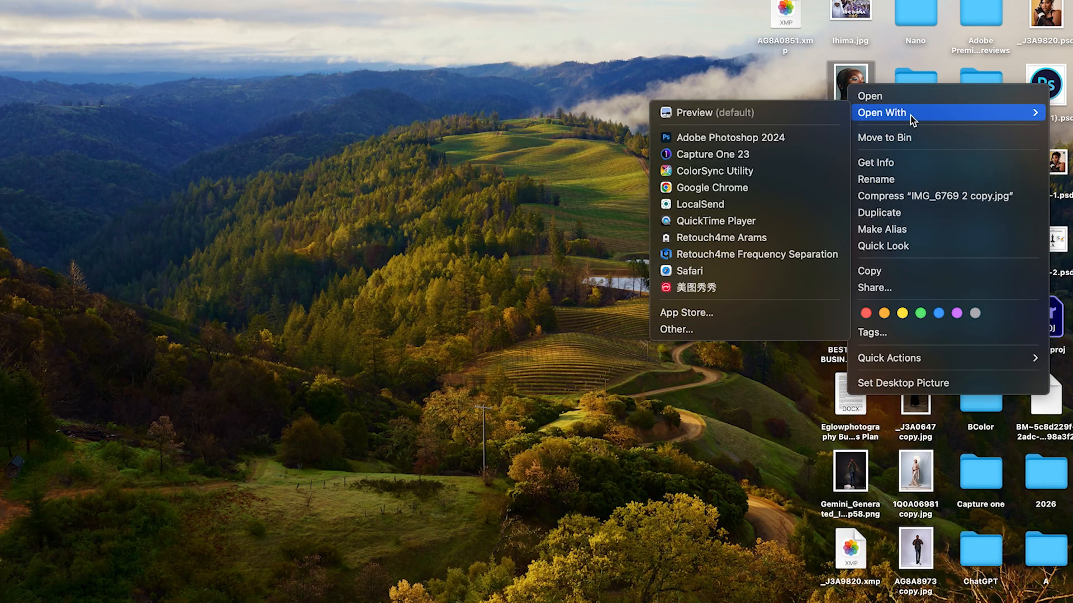
left_click(748, 140)
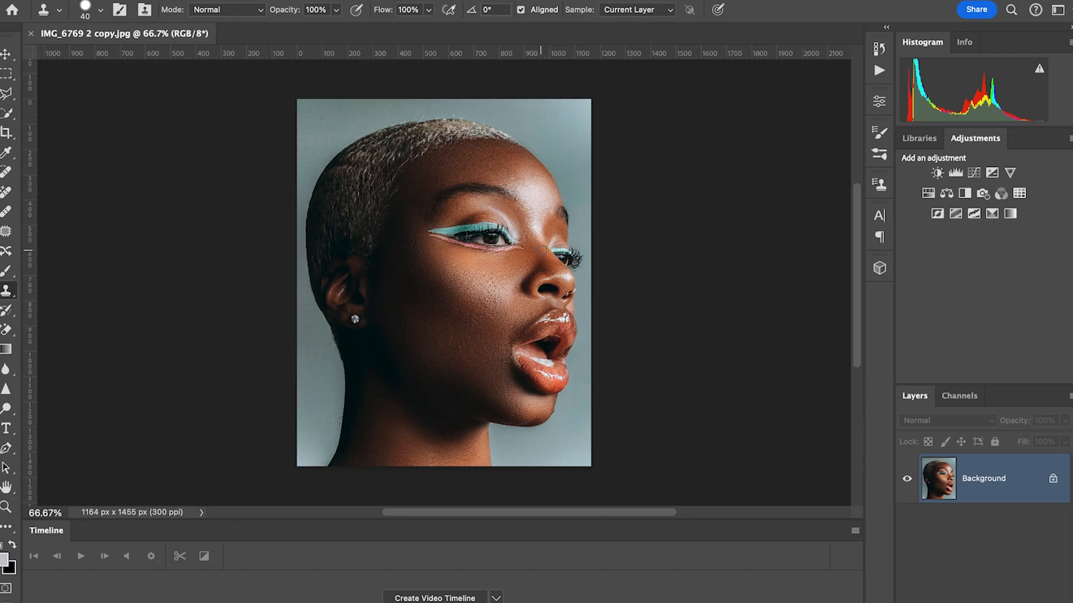
scroll(541, 250, "left", 3)
scroll(541, 250, "up", 1)
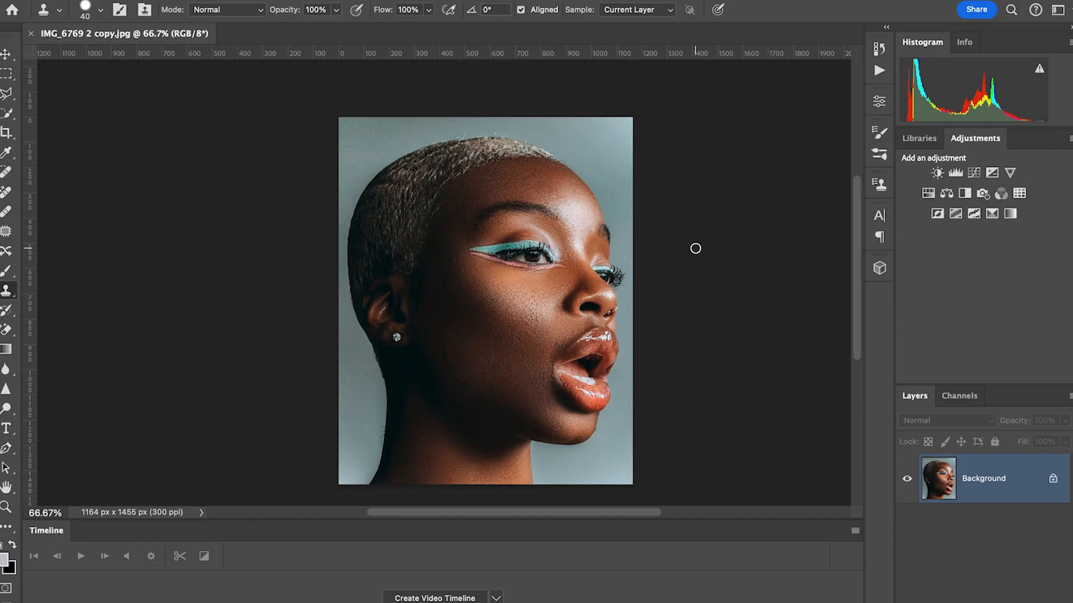
- Duplicate the Background layer
key("super+j")
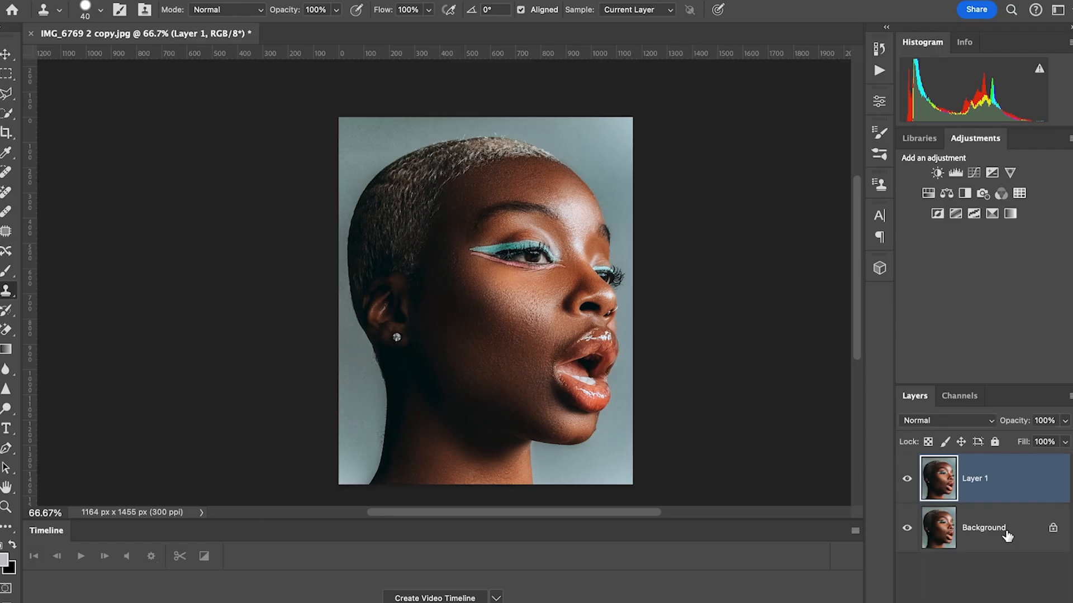
scroll(545, 268, "down", 5)
scroll(522, 277, "up", 5)
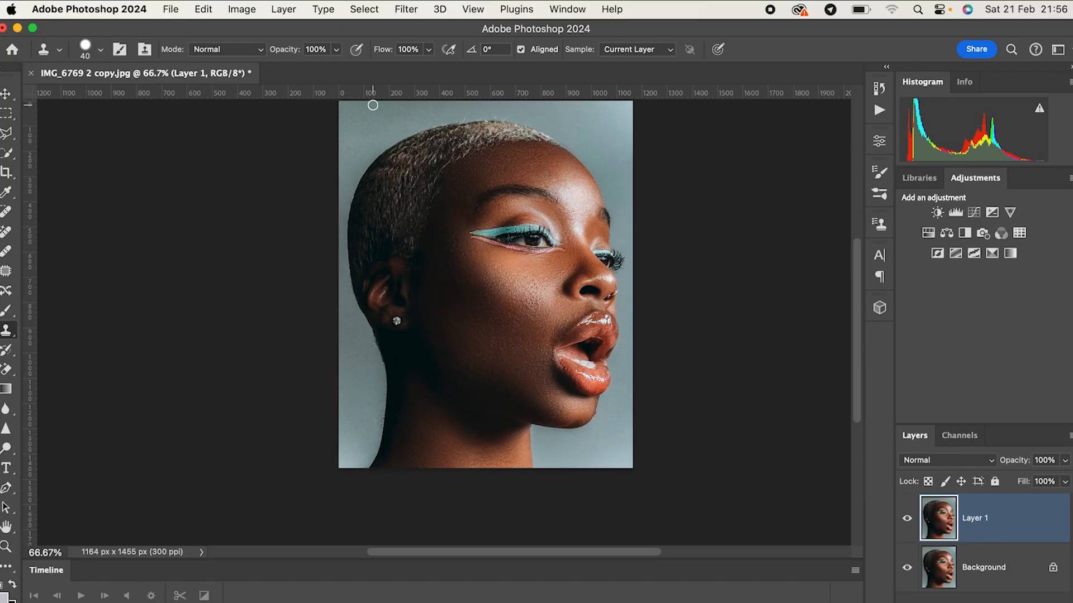
- Open the Camera Raw Filter on the duplicated layer
left_click(406, 9)
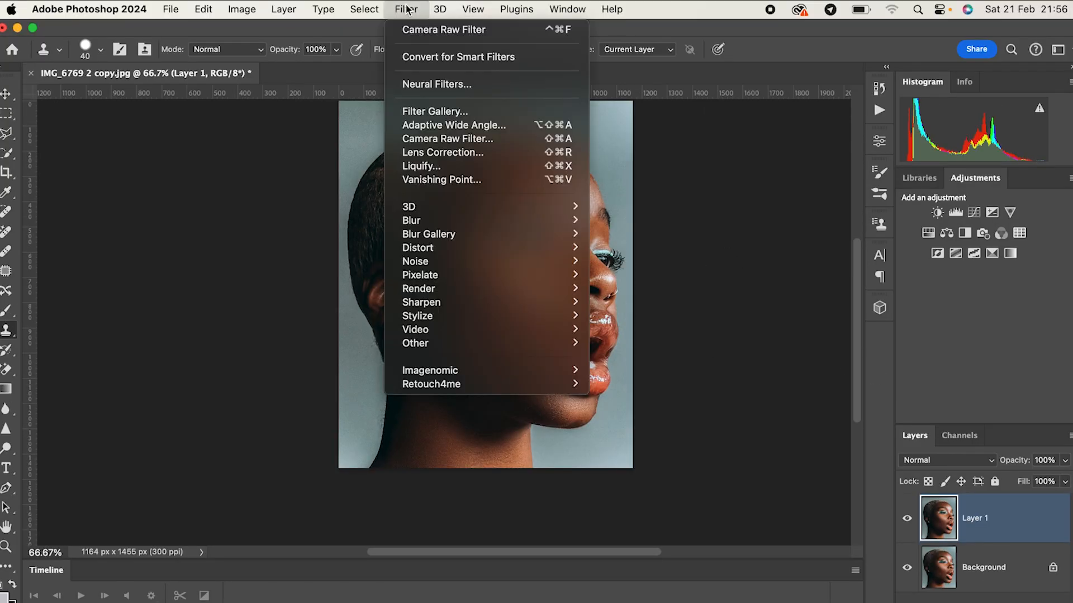
left_click(459, 138)
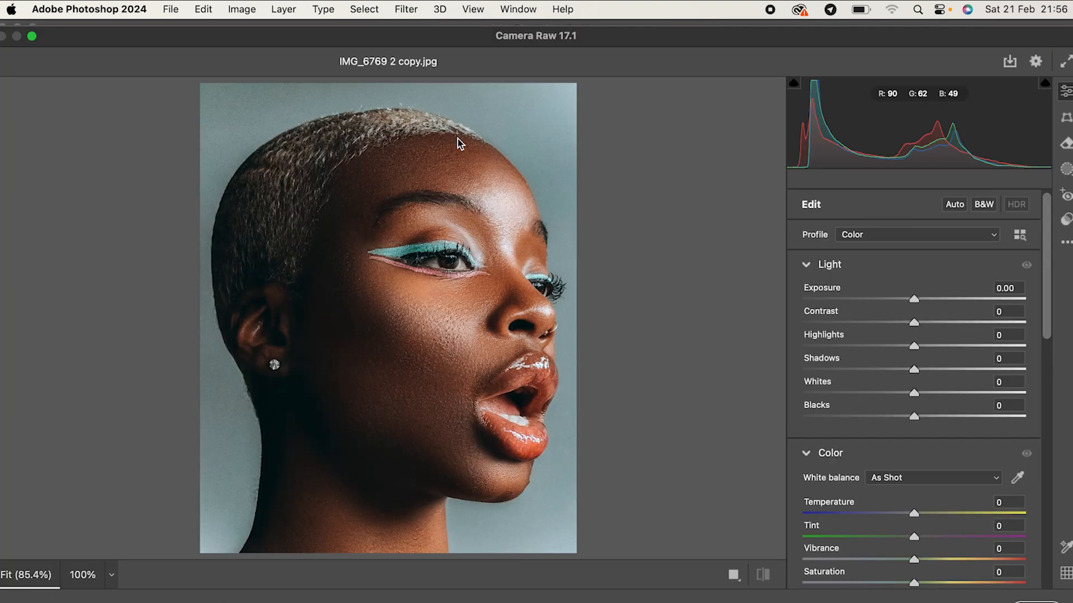
scroll(559, 275, "up", 3)
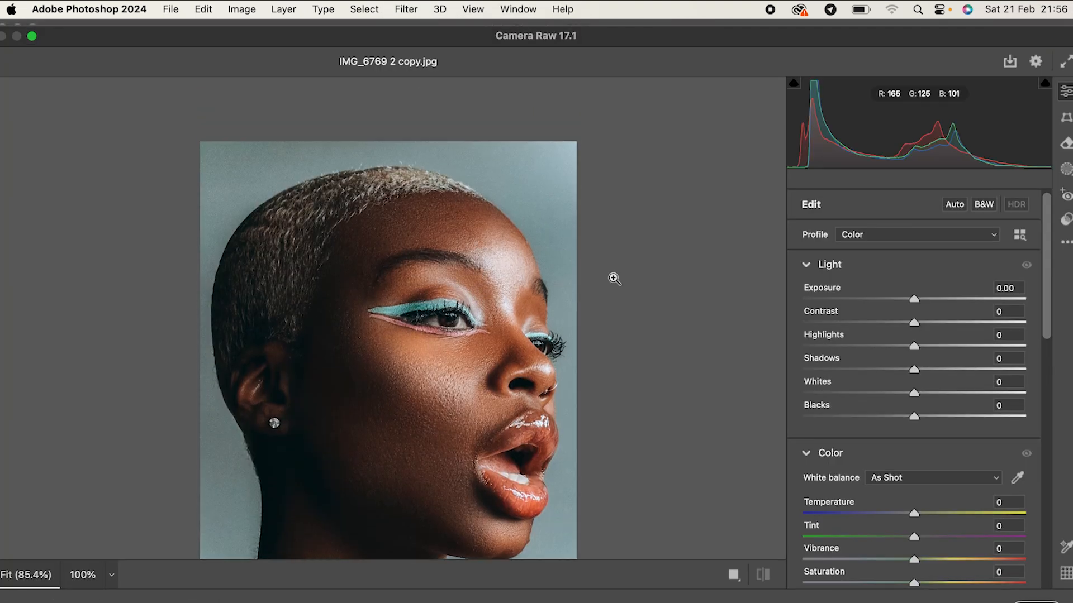
scroll(520, 274, "down", 3)
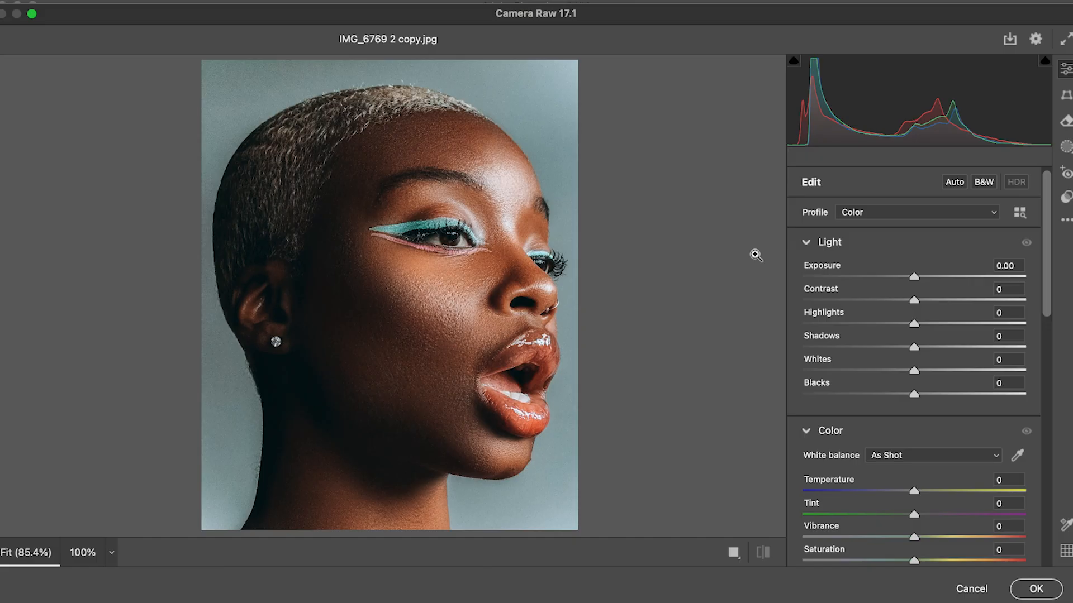
- Create a linear gradient mask running diagonally from just beyond the portrait's lower-right corner up past the mouth
left_click(1066, 148)
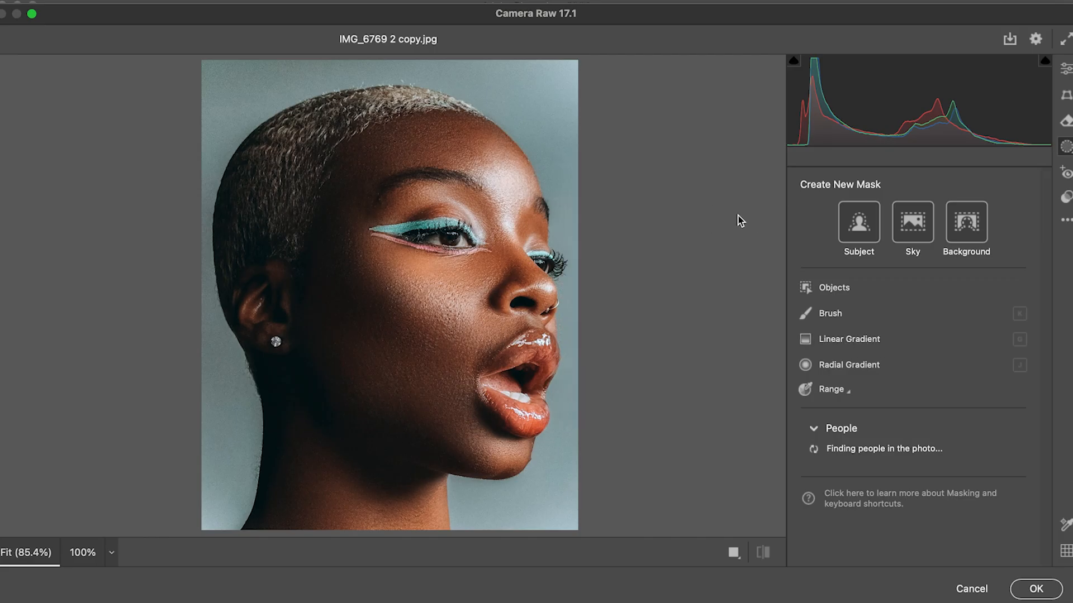
left_click(847, 340)
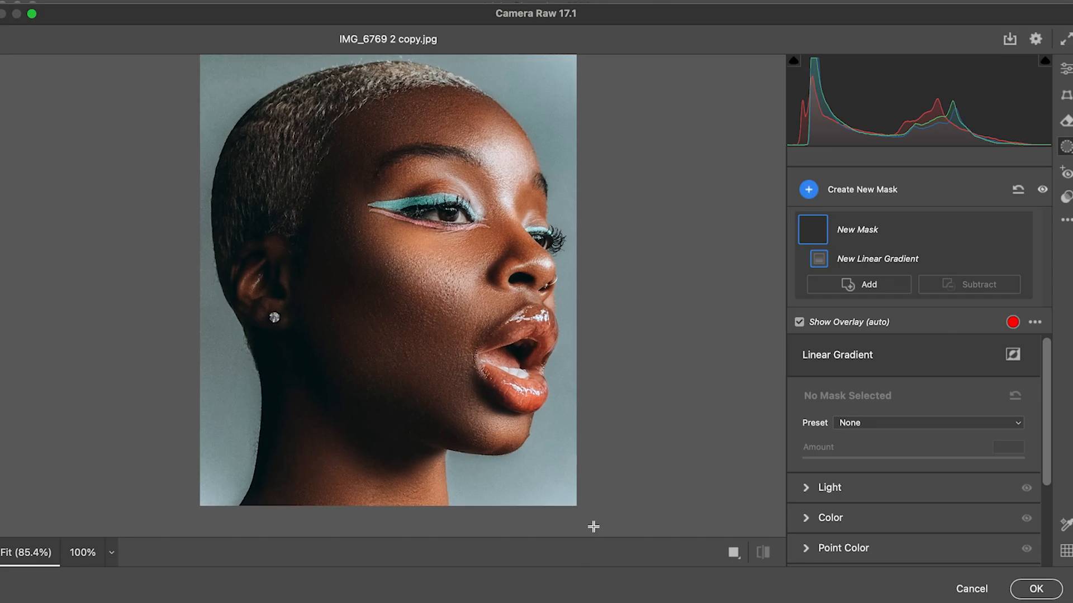
left_click_drag(592, 515, 693, 348)
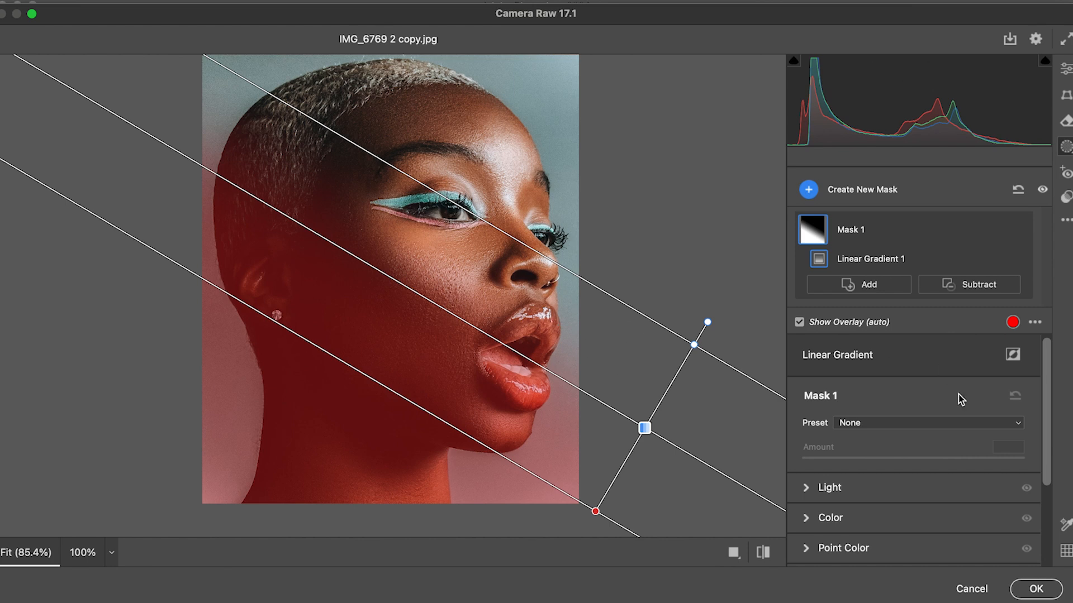
- Open the color picker for the gradient mask's tint and place it clear of the portrait
left_click_drag(1044, 352, 1044, 405)
scroll(813, 433, "up", 1)
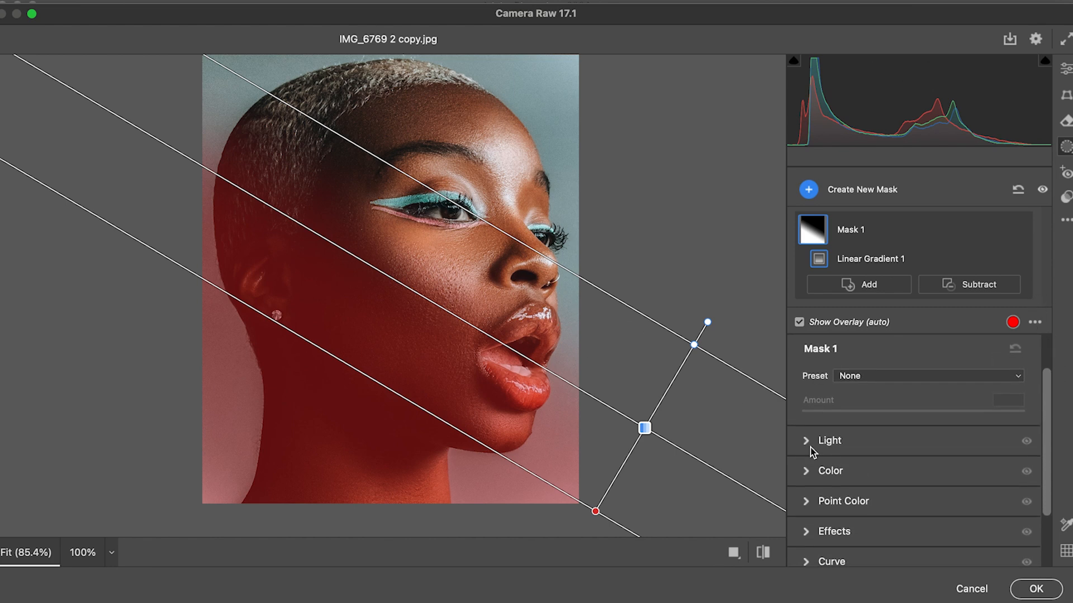
left_click(808, 466)
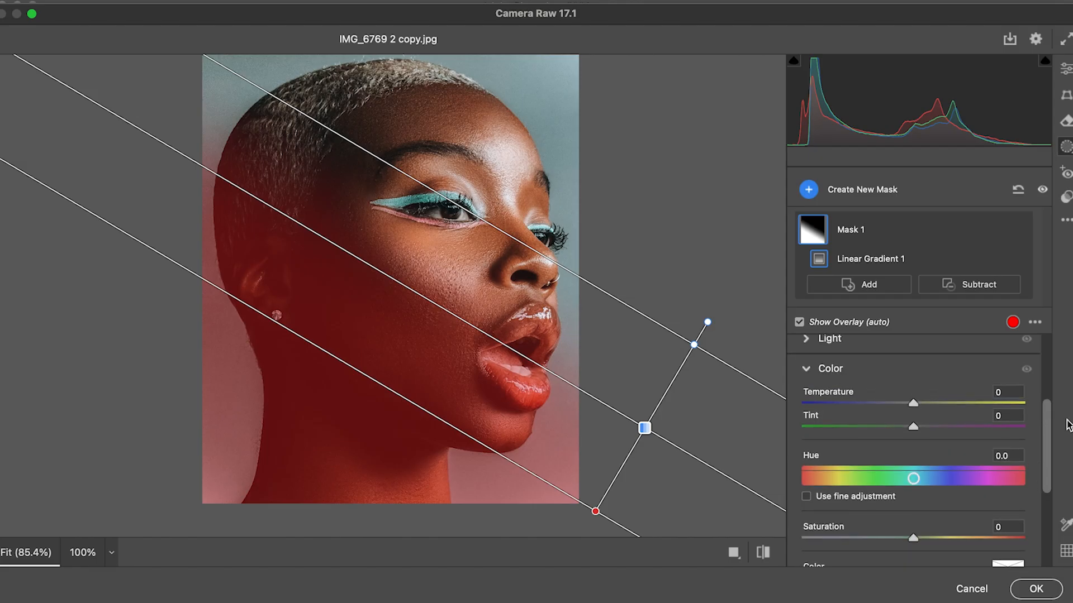
scroll(1046, 442, "down", 3)
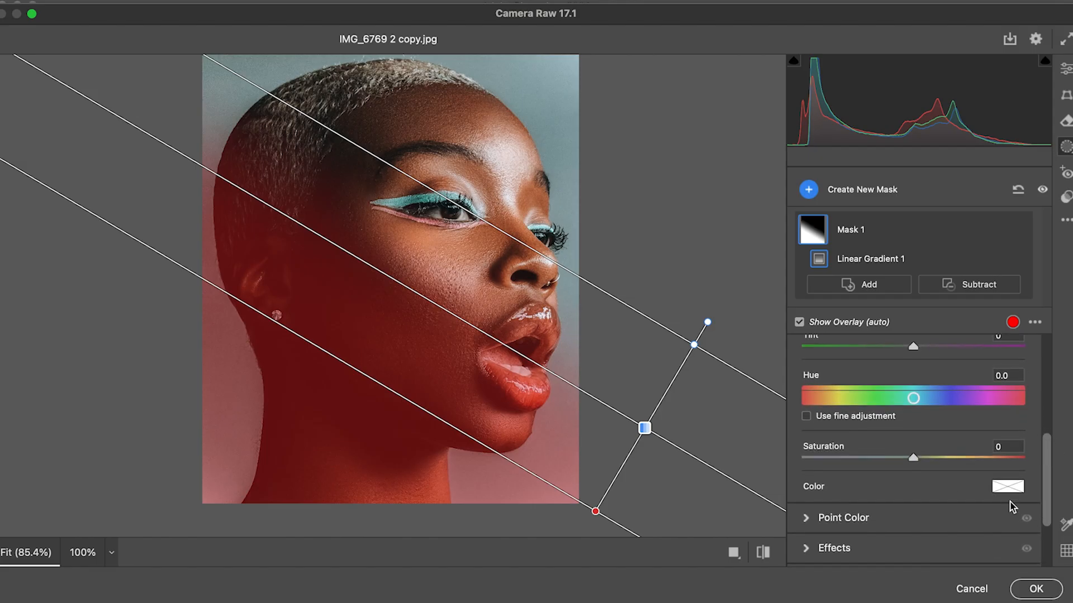
left_click(1009, 487)
left_click_drag(446, 159, 708, 144)
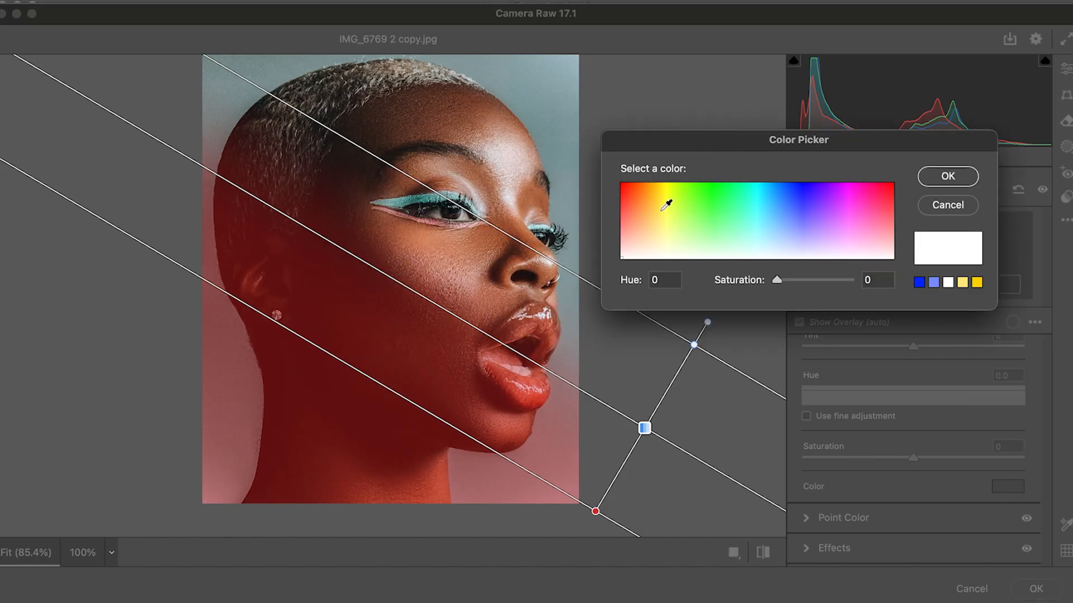
- Try different tints on the gradient mask, including green, orange, pale pink, magenta and blue
left_click(738, 196)
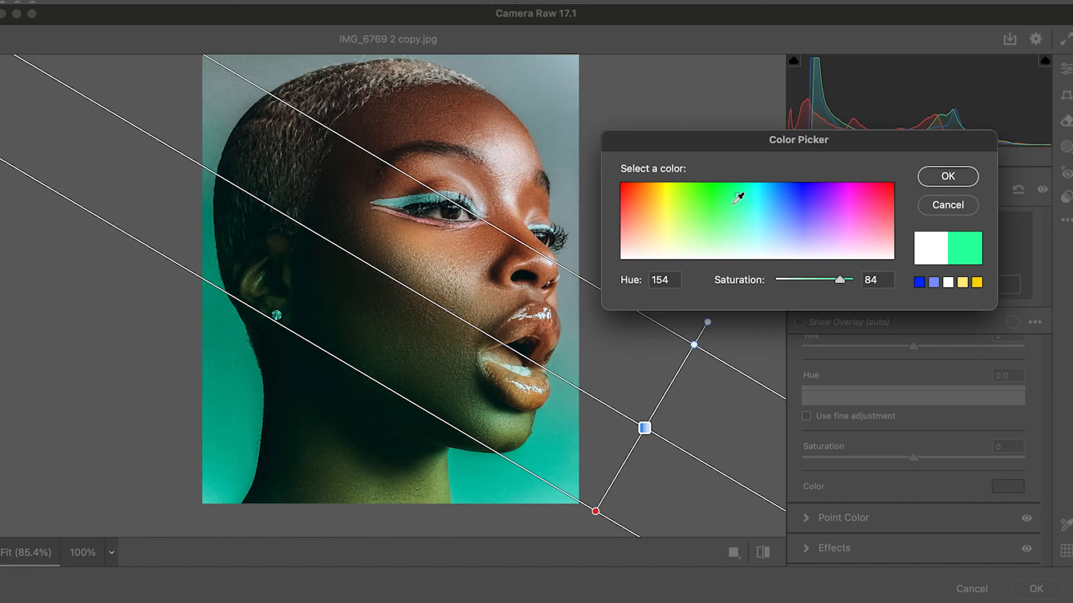
left_click(706, 205)
left_click(648, 194)
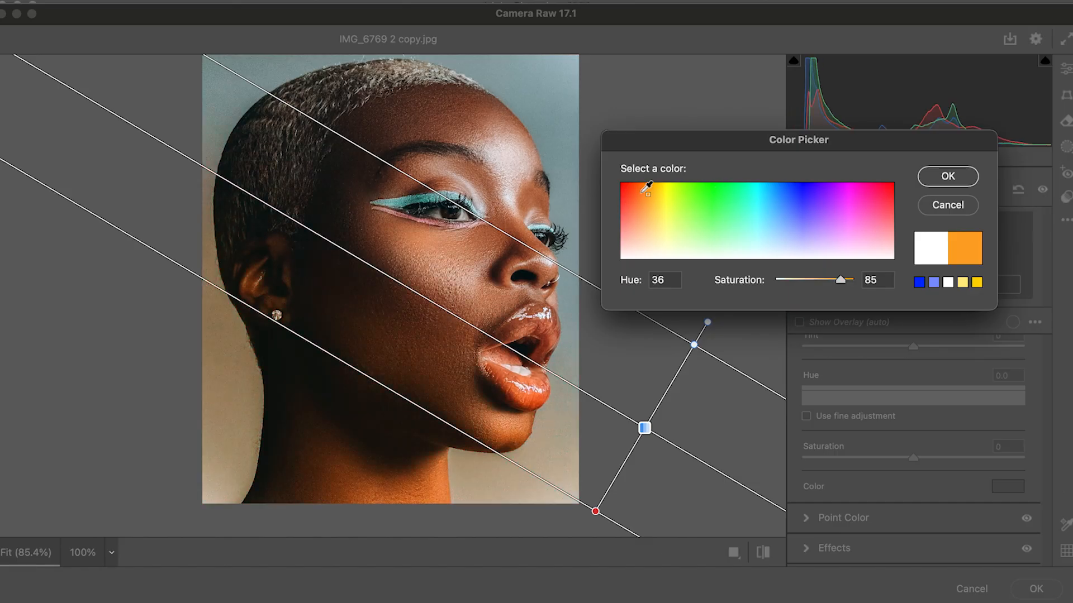
left_click(628, 189)
left_click(629, 235)
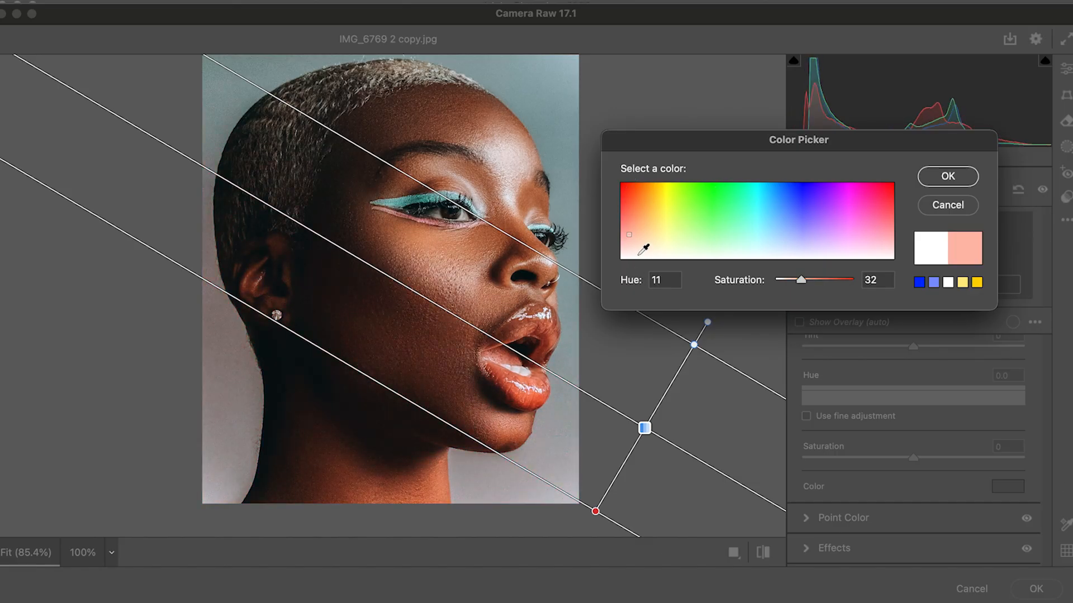
left_click(637, 251)
left_click(695, 245)
left_click(782, 226)
left_click(803, 189)
left_click(790, 190)
left_click(857, 197)
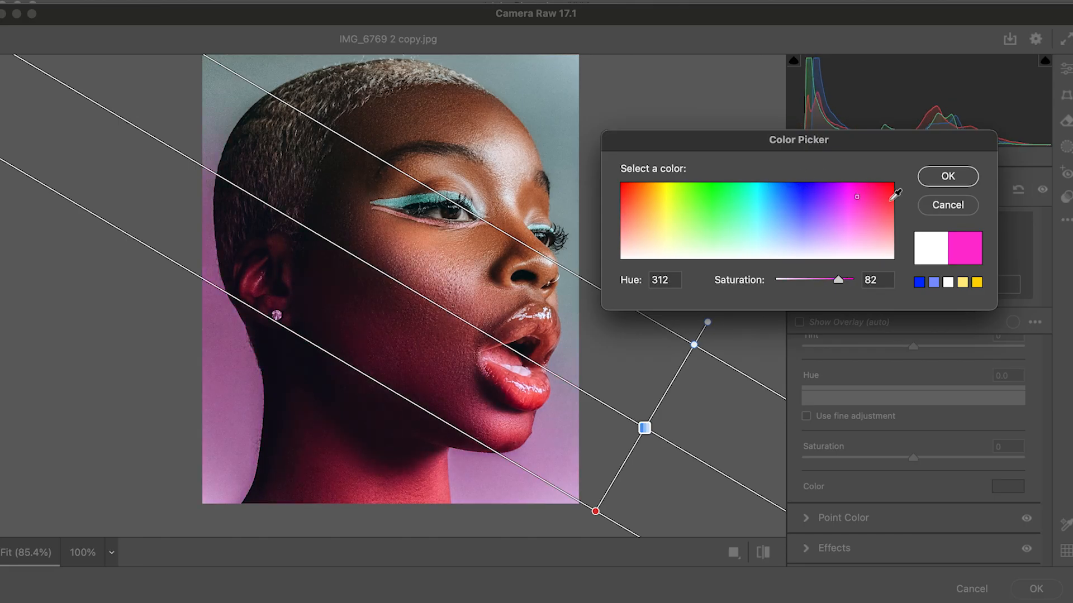
left_click(891, 189)
left_click(892, 225)
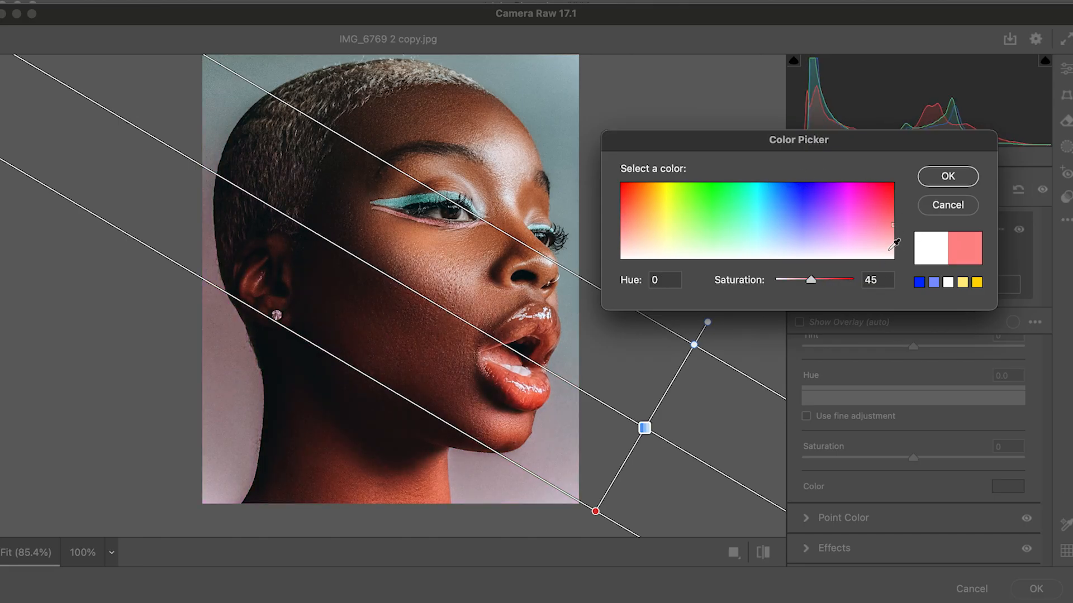
left_click(877, 232)
left_click(891, 203)
left_click(892, 187)
left_click(871, 196)
left_click(845, 209)
left_click(798, 196)
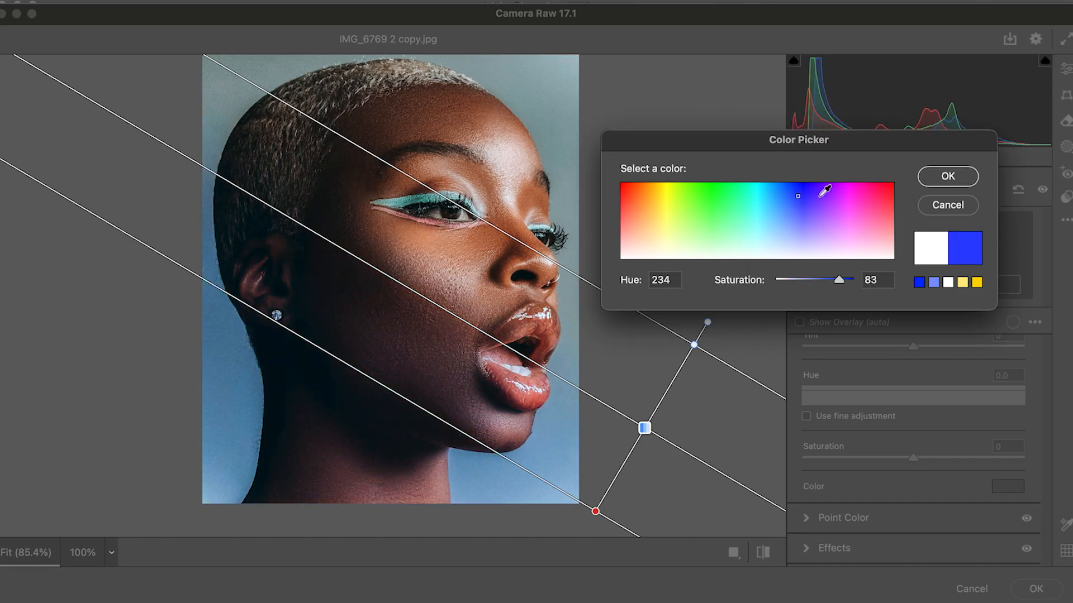
left_click(827, 201)
left_click(871, 228)
left_click(872, 213)
left_click(850, 194)
left_click(797, 189)
left_click(785, 197)
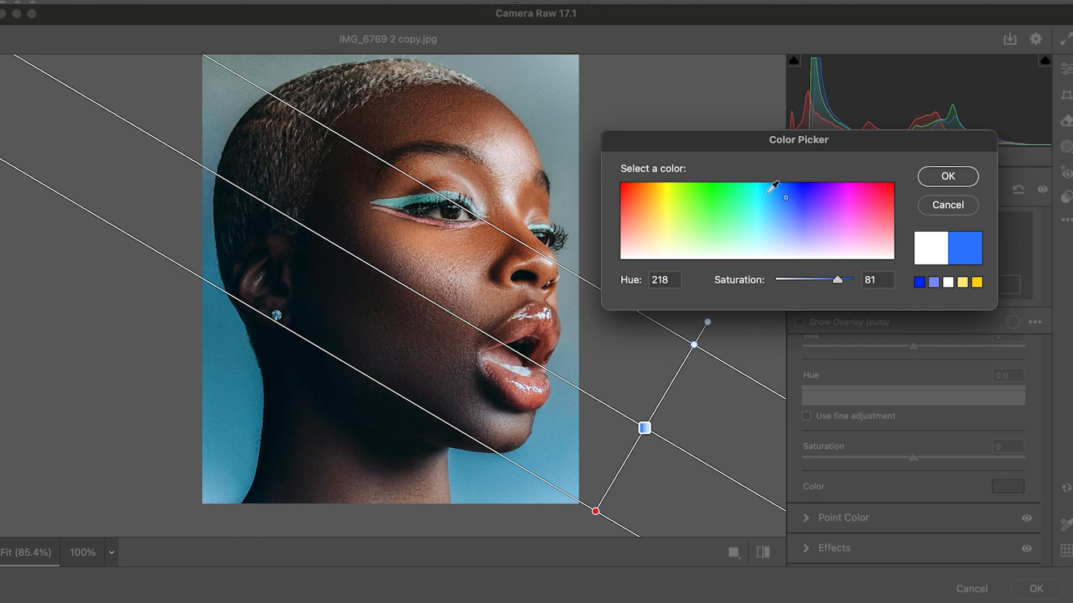
left_click(759, 208)
left_click(721, 194)
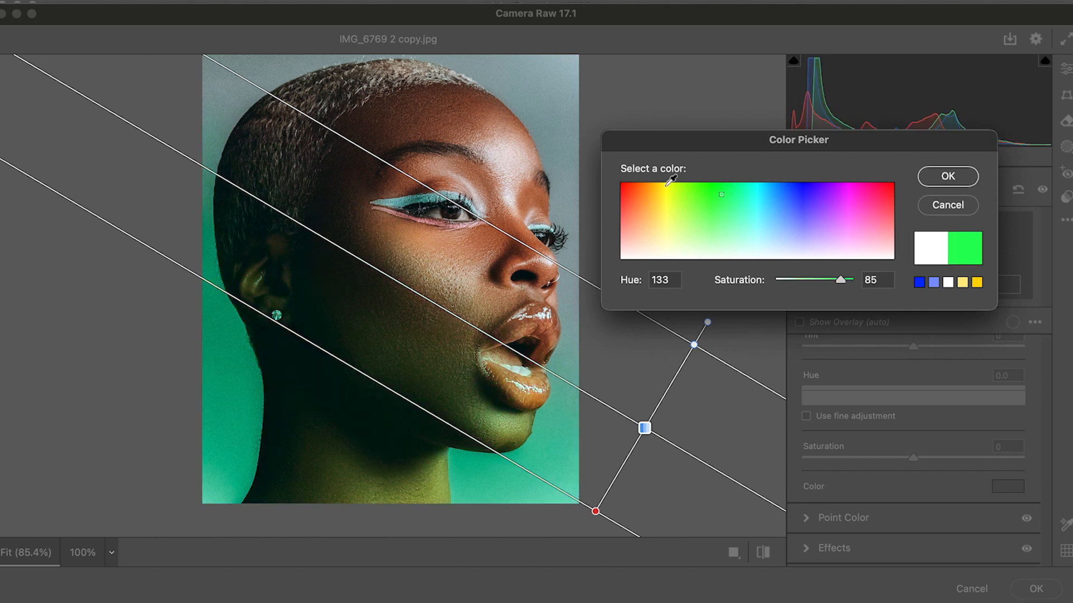
- Set the gradient mask's tint to red with hue 3 and saturation 91, and accept the color
left_click(647, 190)
mouse_move(627, 187)
left_mouse_down()
mouse_move(625, 210)
mouse_move(627, 187)
left_mouse_up()
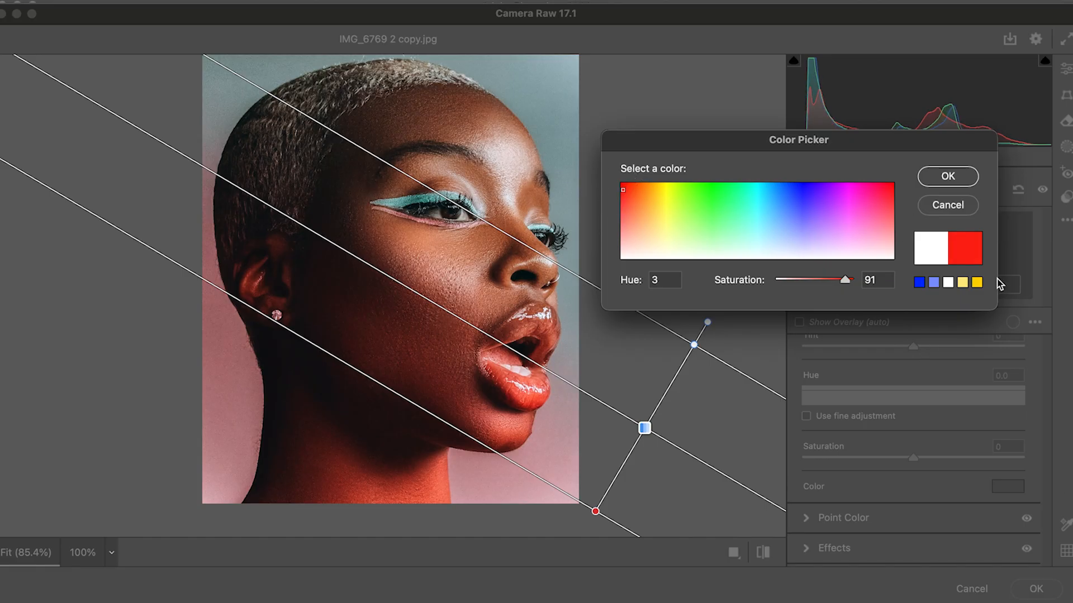
left_click(951, 177)
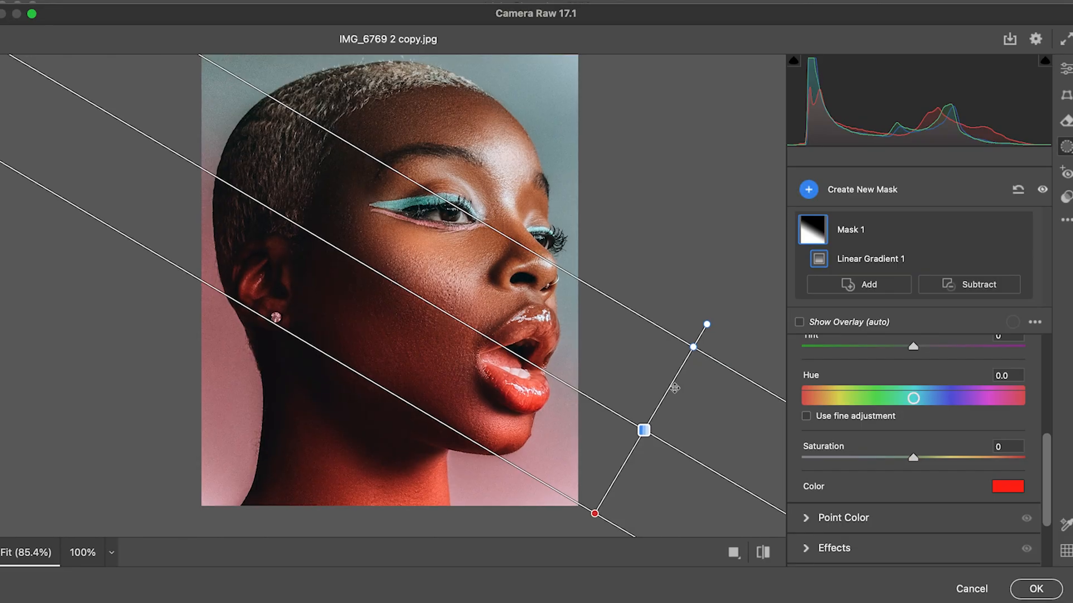
- Rotate the linear gradient to a steeper slope across the face and raise the mask's saturation to about +10
left_click_drag(691, 344, 709, 360)
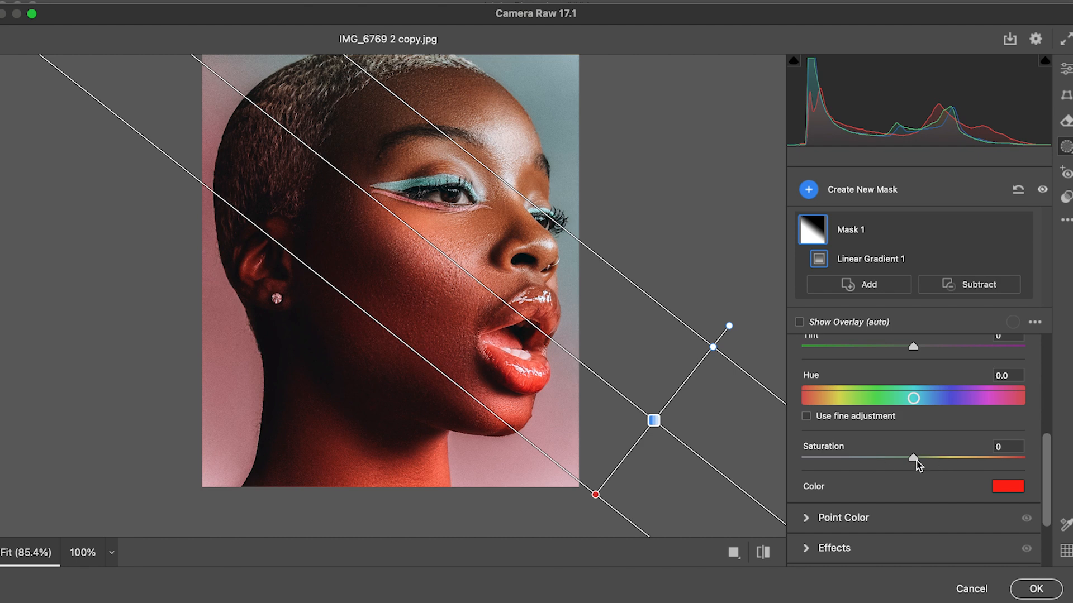
left_click_drag(915, 460, 1063, 464)
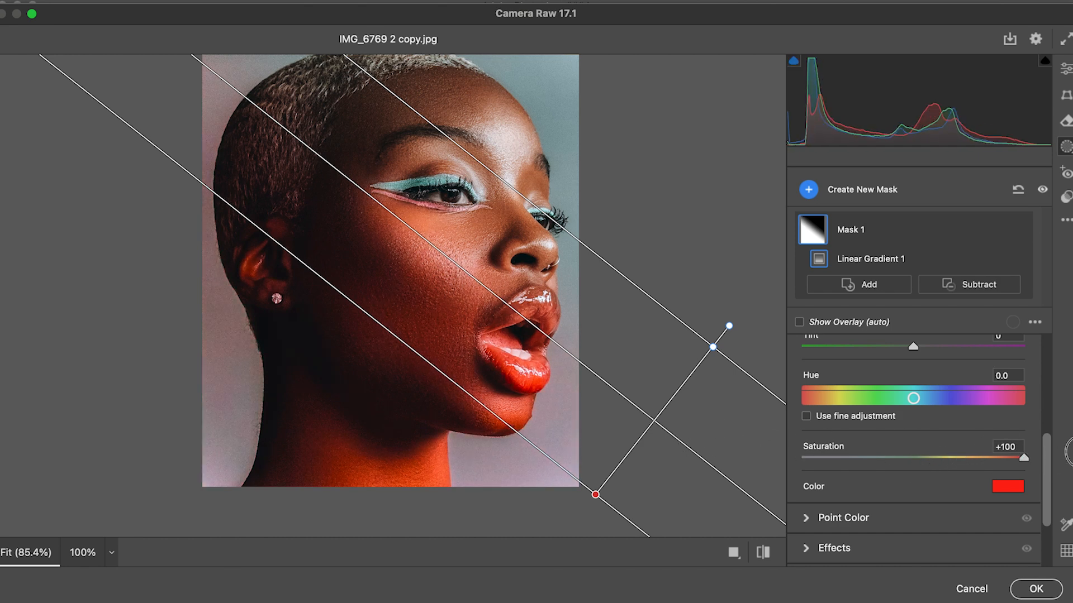
left_click_drag(1069, 452, 940, 451)
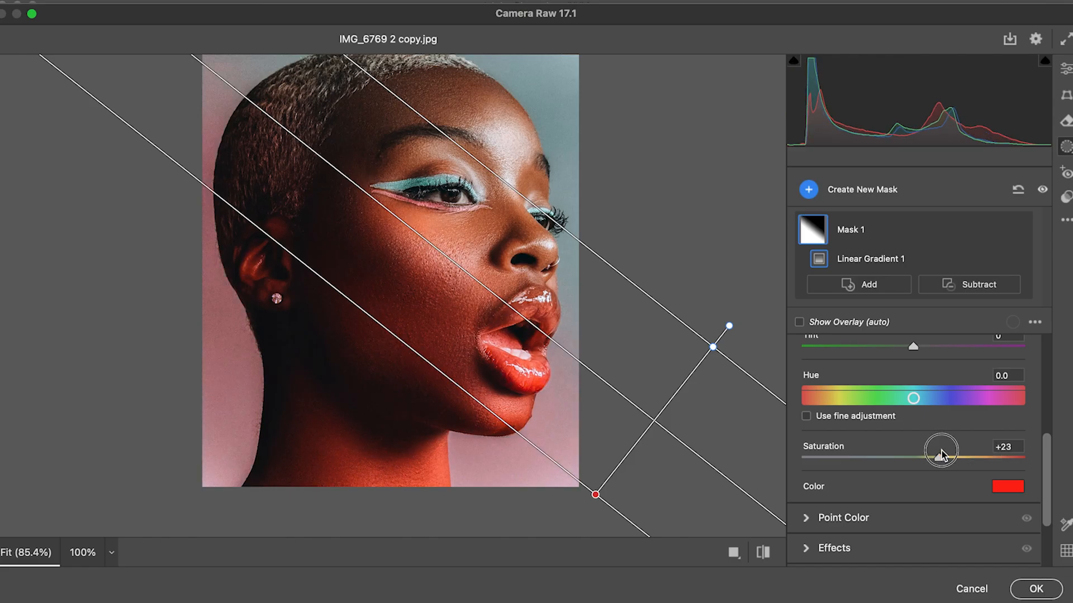
left_click_drag(940, 455, 927, 464)
- Try a warmer temperature on the gradient mask and return it to 0
left_click_drag(1047, 450, 1048, 413)
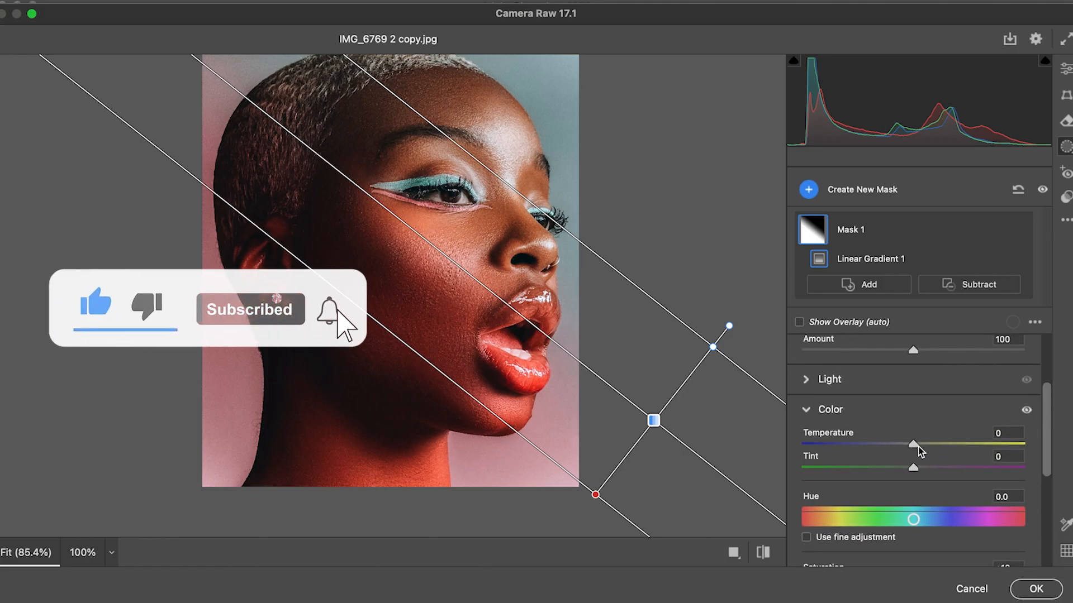
left_click(935, 445)
mouse_move(937, 447)
left_mouse_down()
mouse_move(1061, 450)
mouse_move(677, 428)
mouse_move(1010, 472)
mouse_move(866, 444)
mouse_move(916, 452)
left_mouse_up()
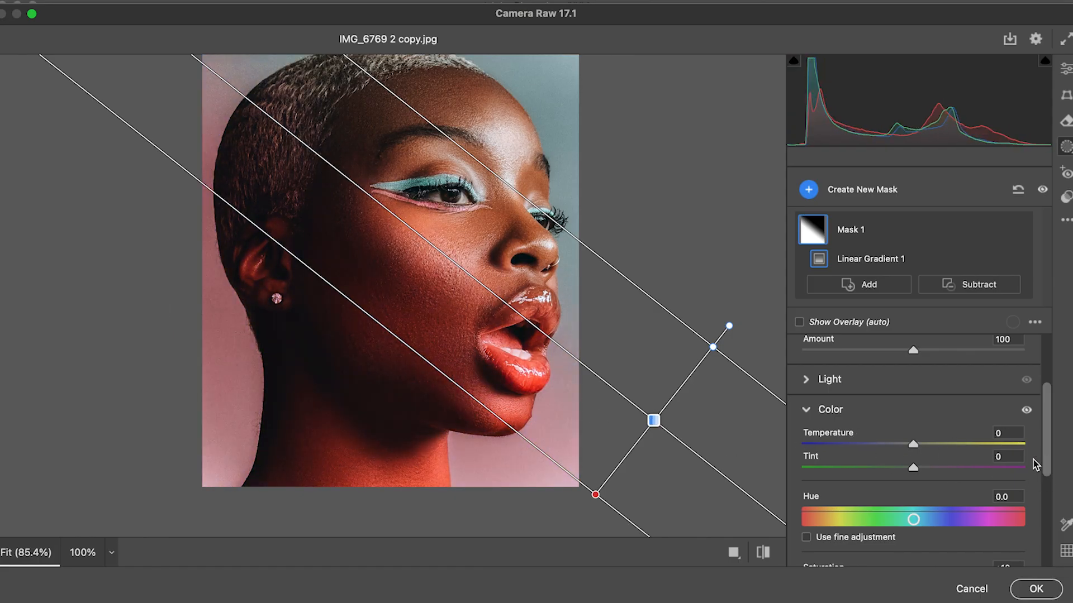
- Create a second linear gradient mask running diagonally from the portrait's upper left across the face, covering the forehead and right side
scroll(680, 339, "up", 2)
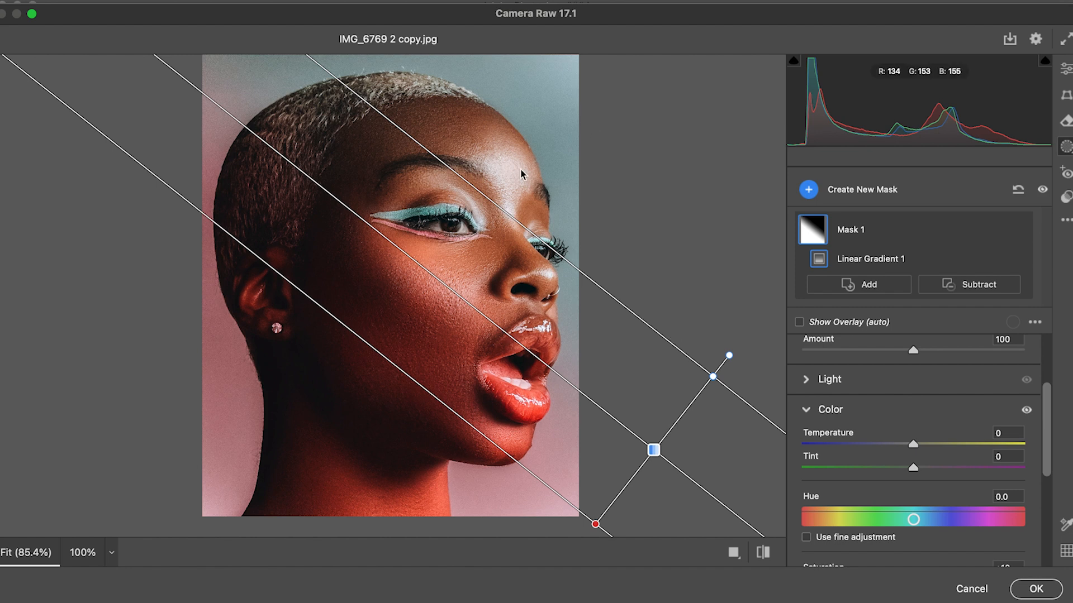
left_click(860, 192)
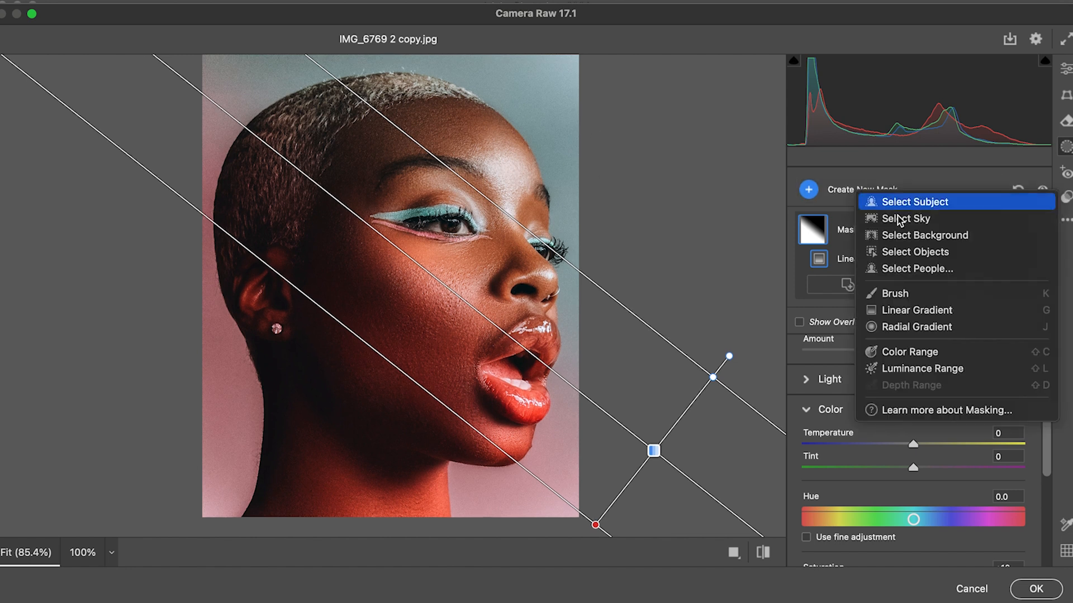
left_click(922, 311)
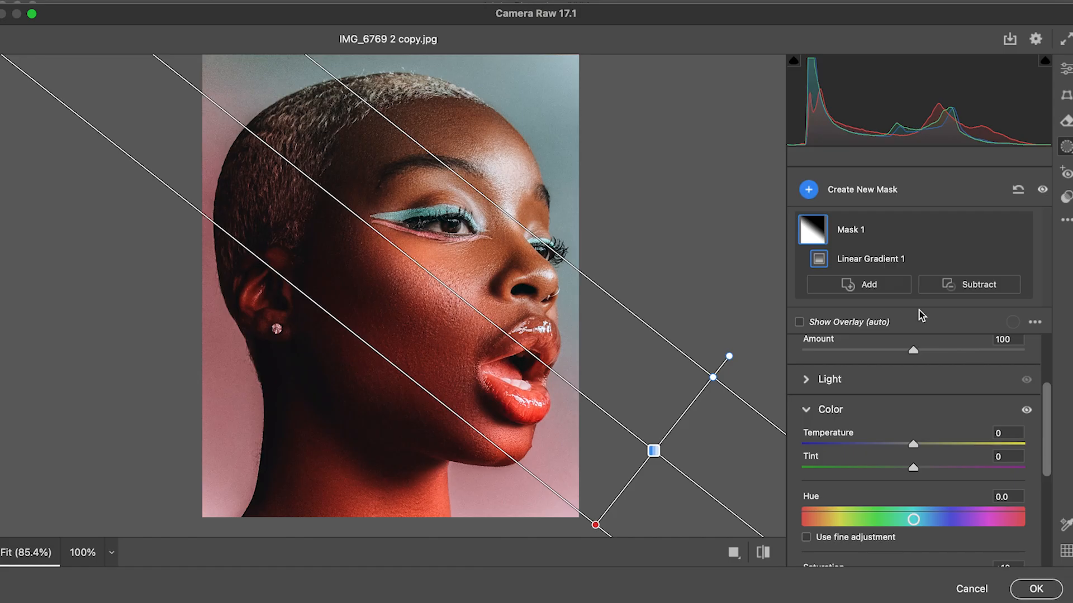
left_click_drag(292, 73, 213, 153)
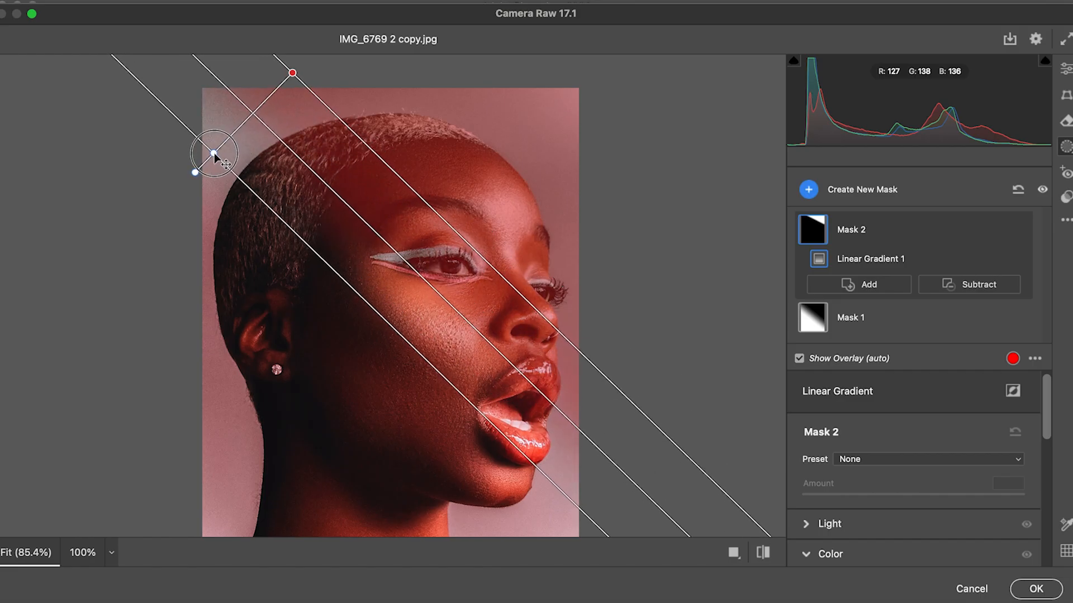
scroll(739, 280, "up", 1)
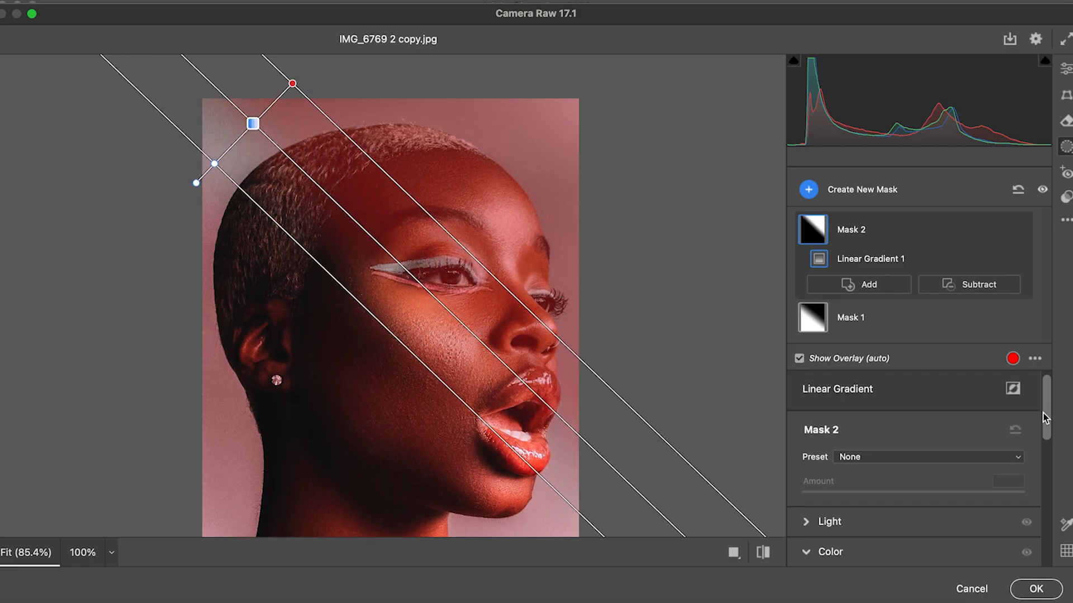
- Try violet and pink tints on the second gradient mask, and accept a blue with hue 215 and saturation 90
left_click_drag(1046, 418, 822, 442)
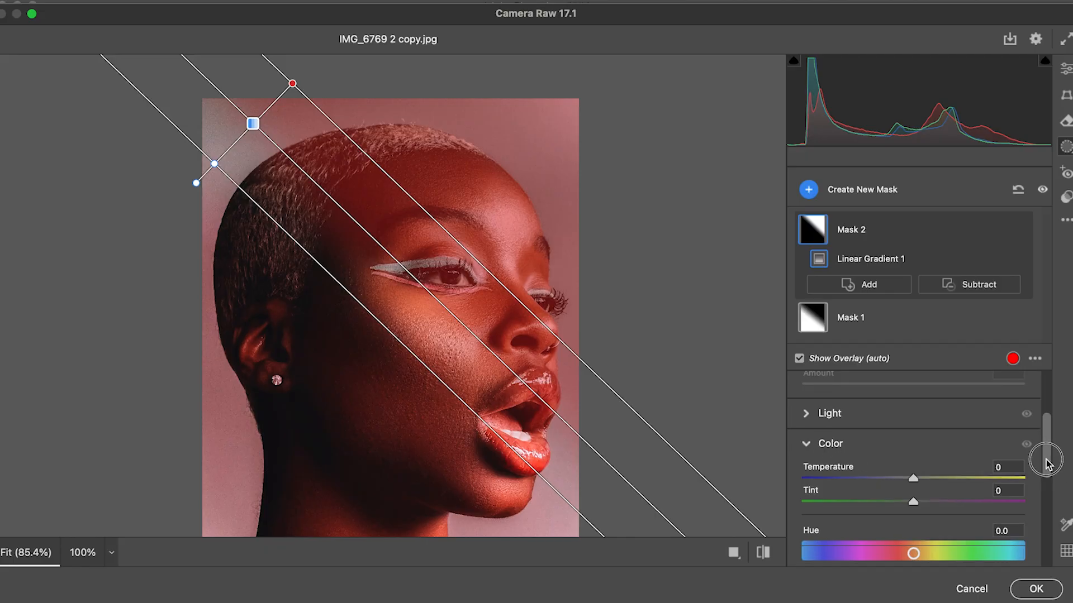
left_click_drag(1047, 448, 1046, 495)
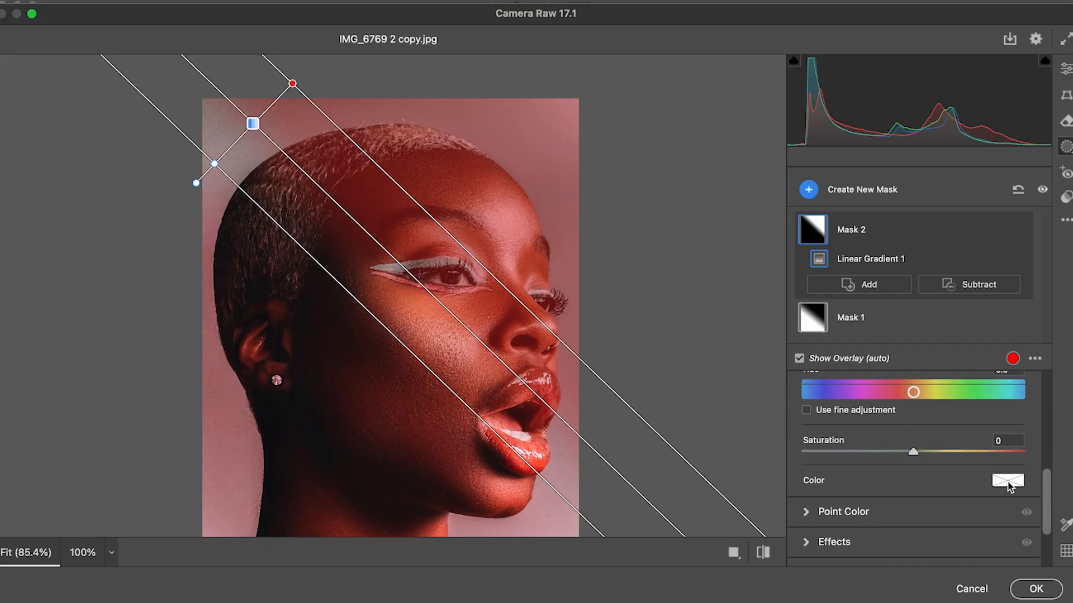
left_click(1010, 488)
left_click_drag(596, 170, 899, 131)
left_click(850, 186)
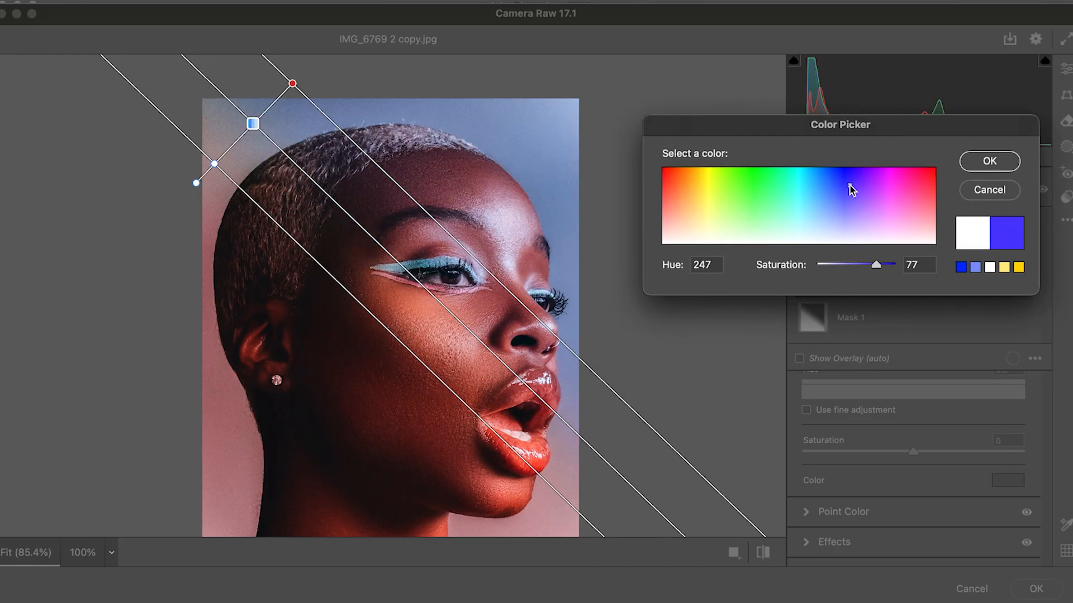
left_click_drag(838, 170, 917, 219)
left_click(695, 227)
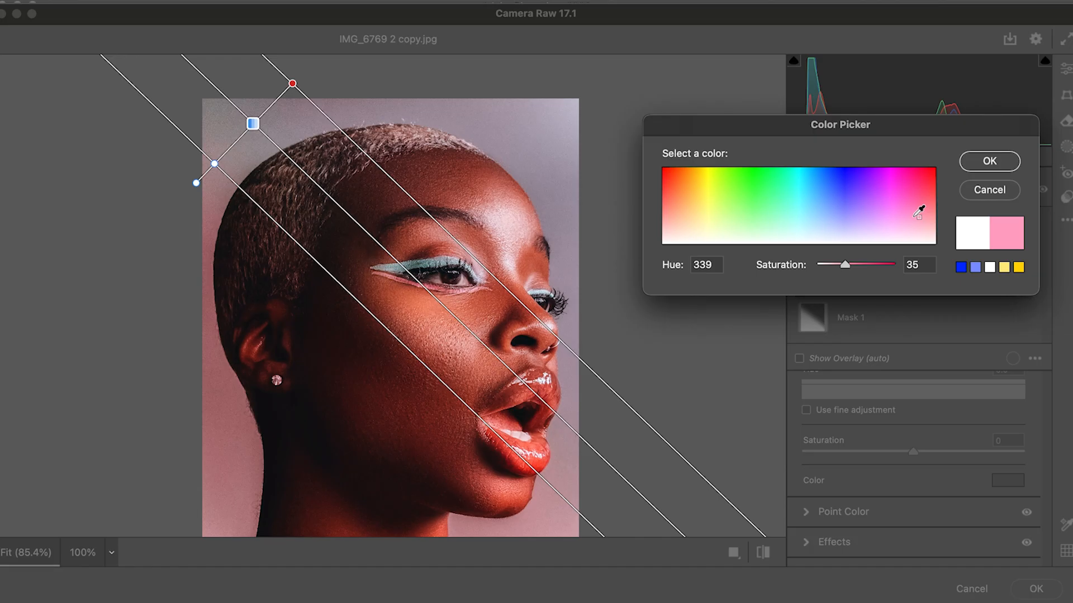
left_click_drag(850, 170, 825, 175)
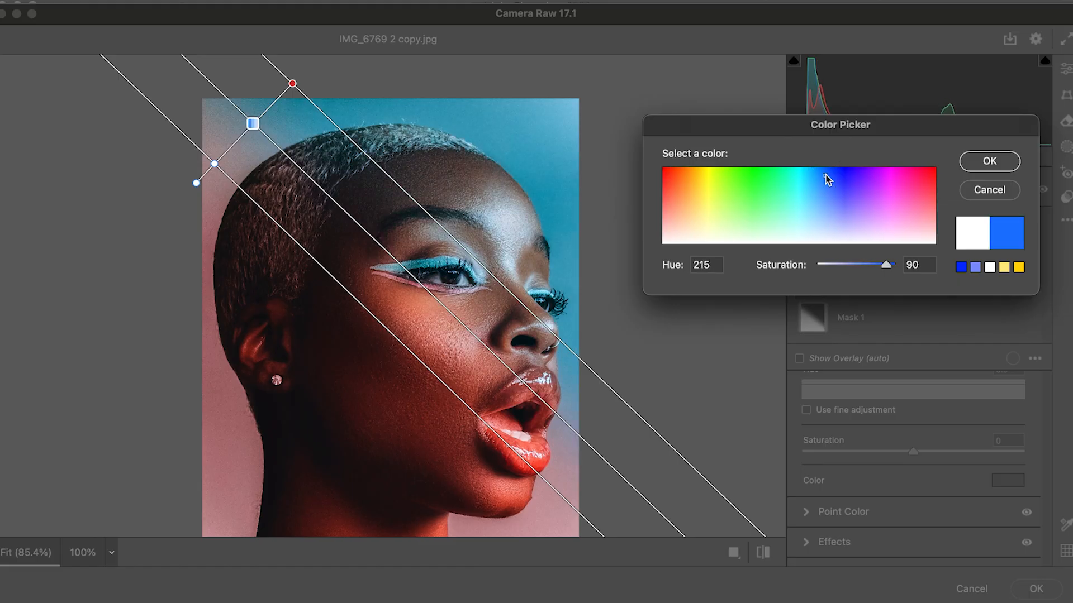
left_click(998, 165)
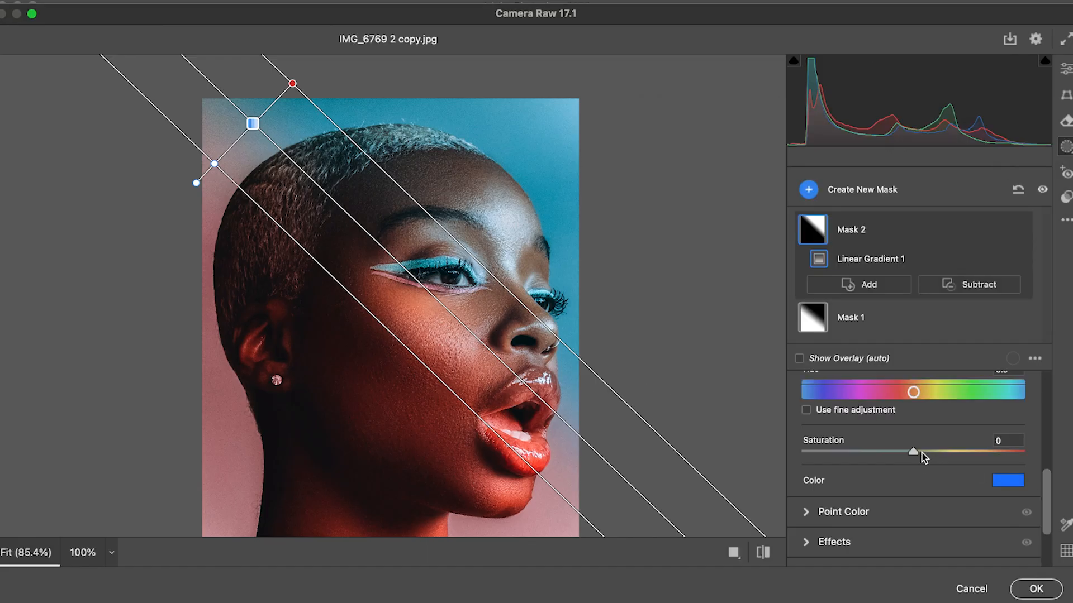
- Raise the blue mask's saturation to +50 and shift and tilt its gradient so the blue reaches further across the cheek
left_click_drag(914, 451, 970, 455)
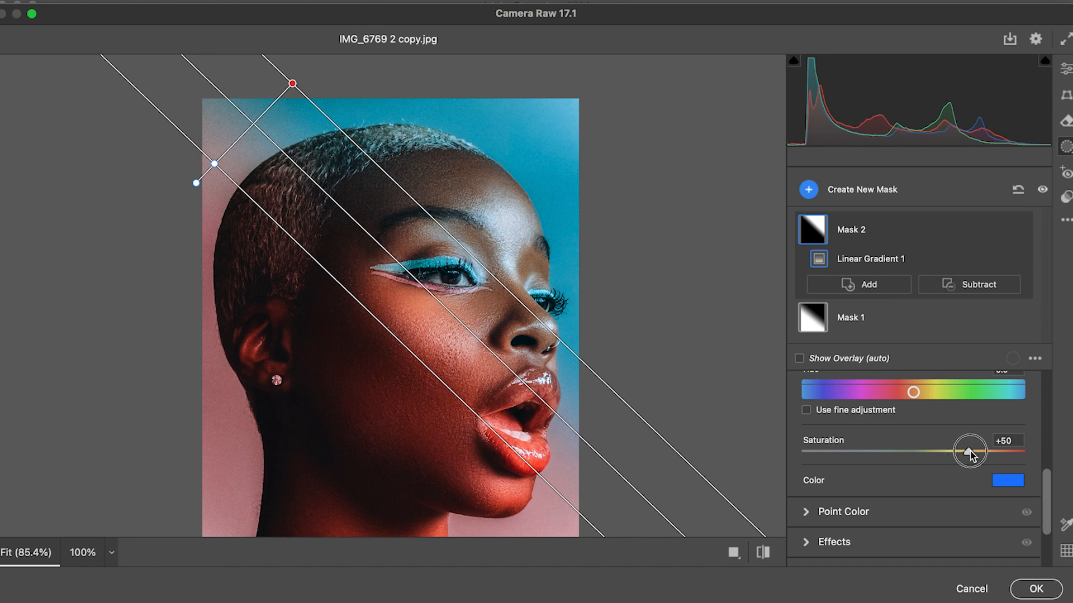
left_click_drag(971, 452, 968, 452)
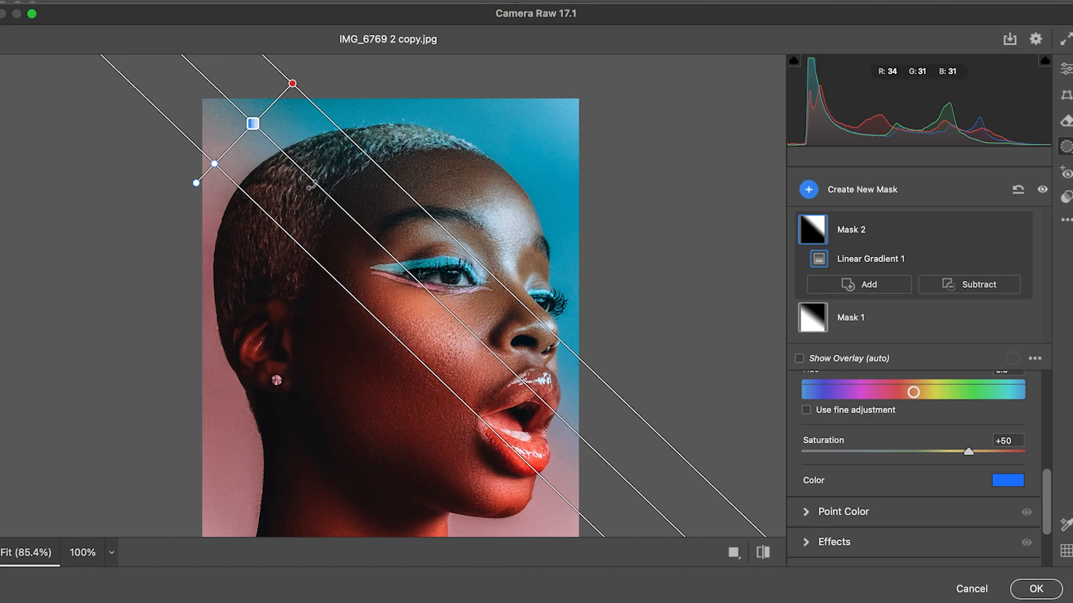
left_click_drag(254, 124, 219, 166)
left_click_drag(258, 128, 329, 101)
left_click_drag(454, 279, 390, 324)
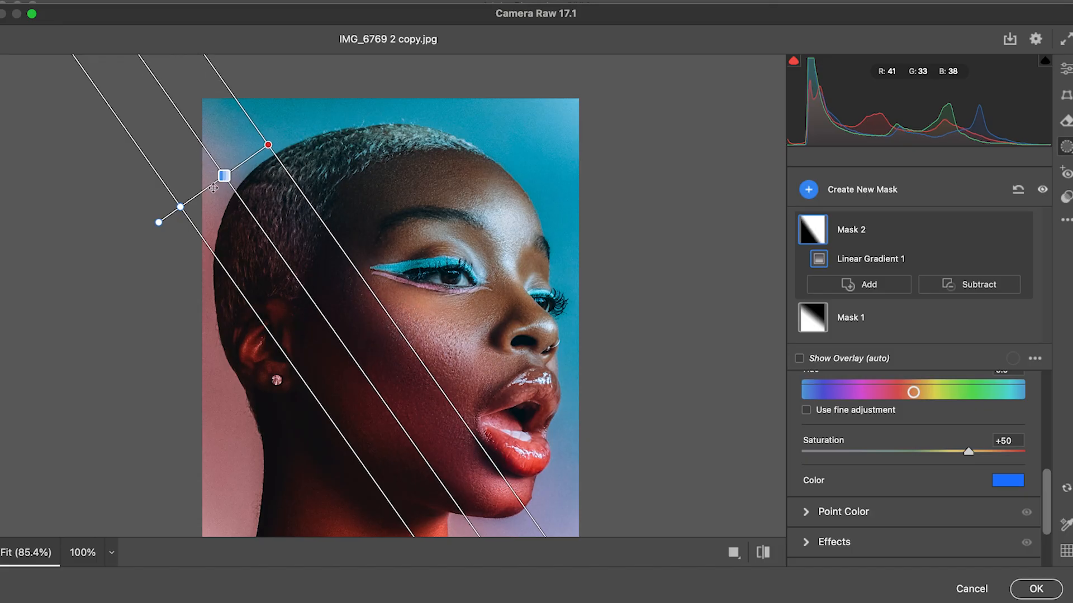
left_click_drag(184, 208, 211, 196)
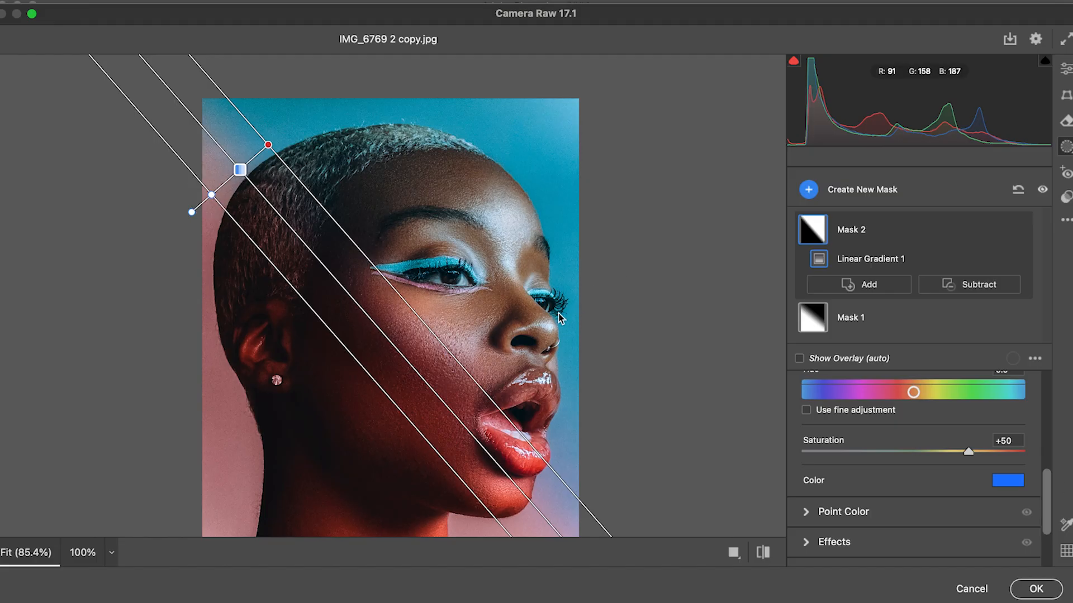
- Compare the original portrait with the red and blue lighting by toggling the before and after views
scroll(554, 313, "down", 1)
scroll(555, 314, "down", 3)
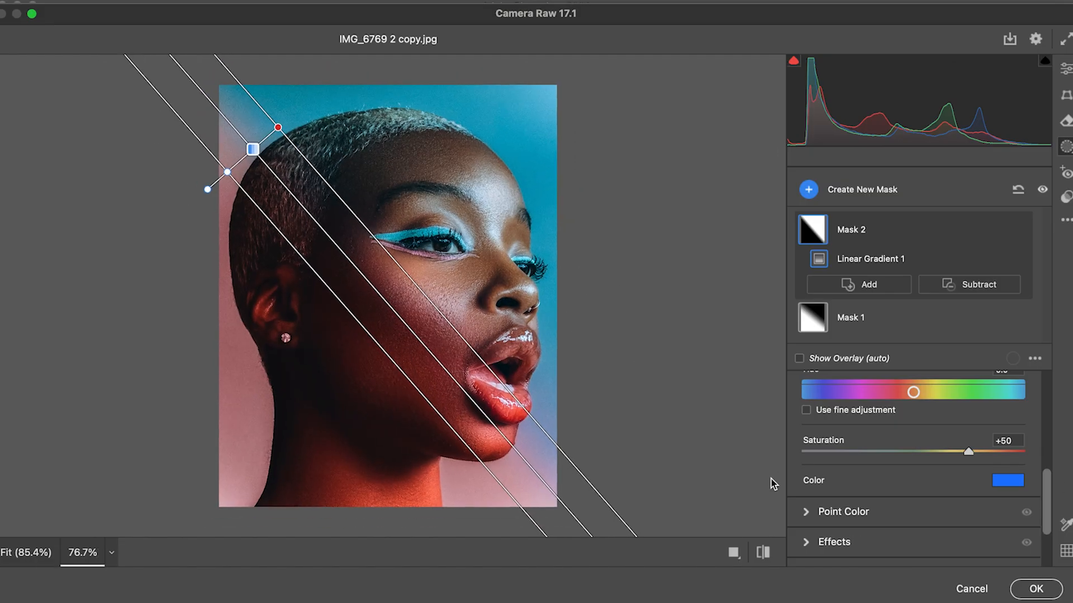
left_click(761, 552)
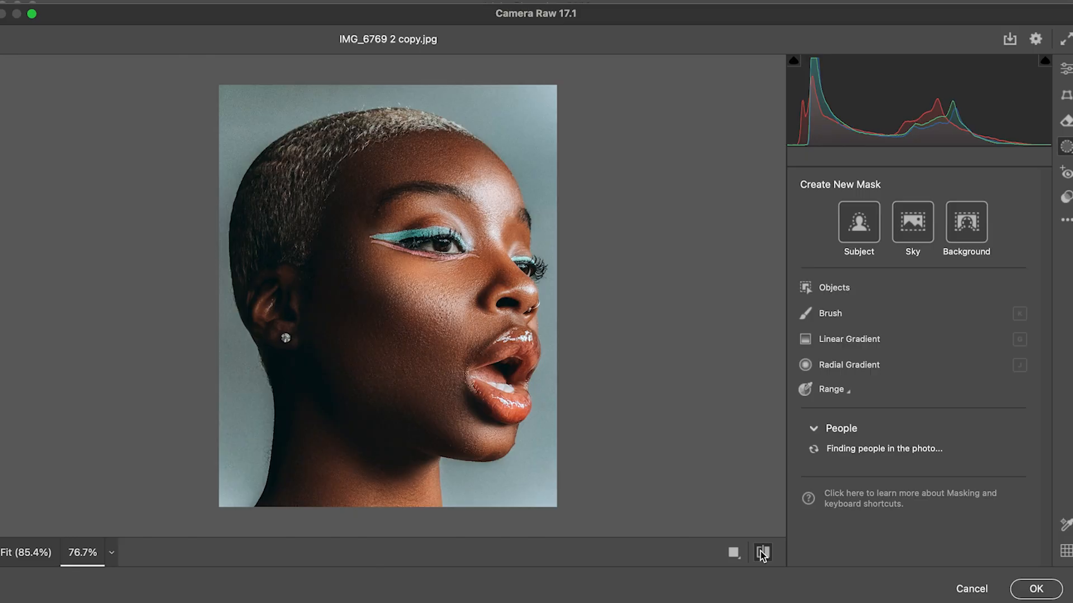
left_click(761, 552)
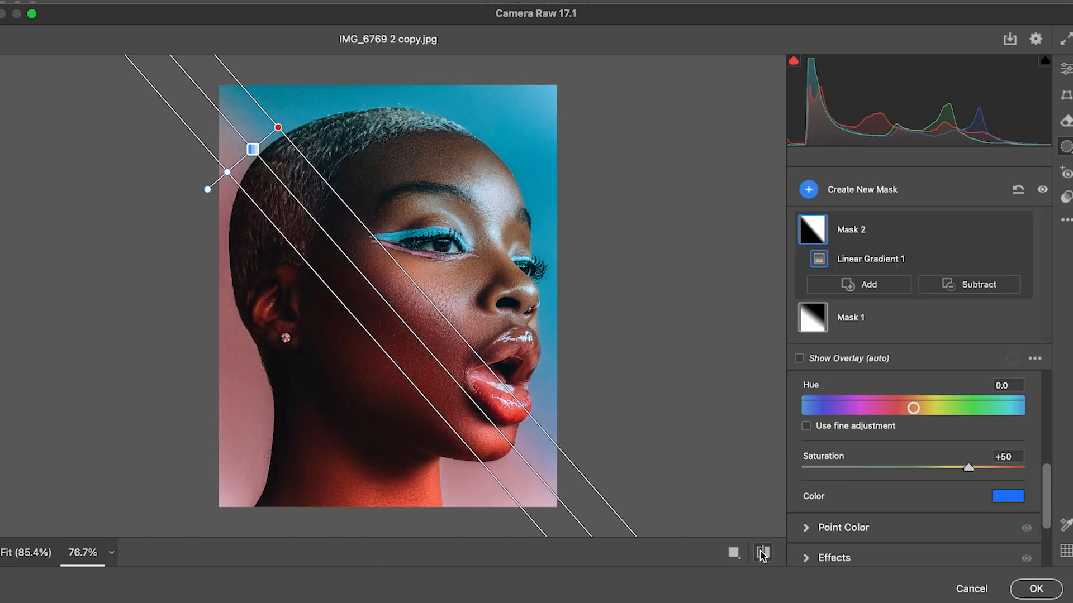
left_click(761, 553)
left_click(760, 553)
left_click(760, 553)
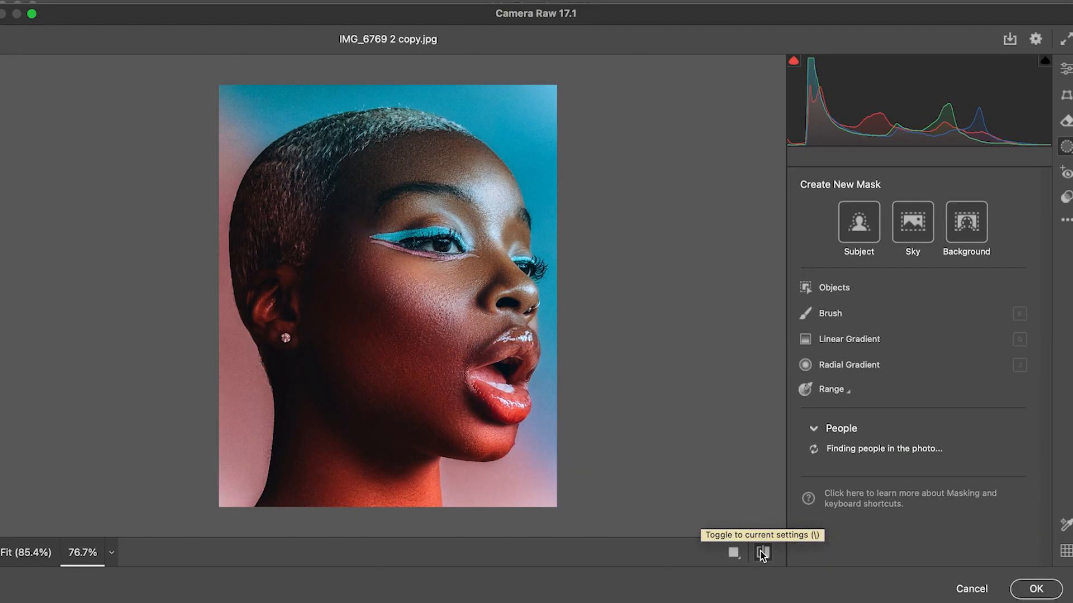
left_click(762, 553)
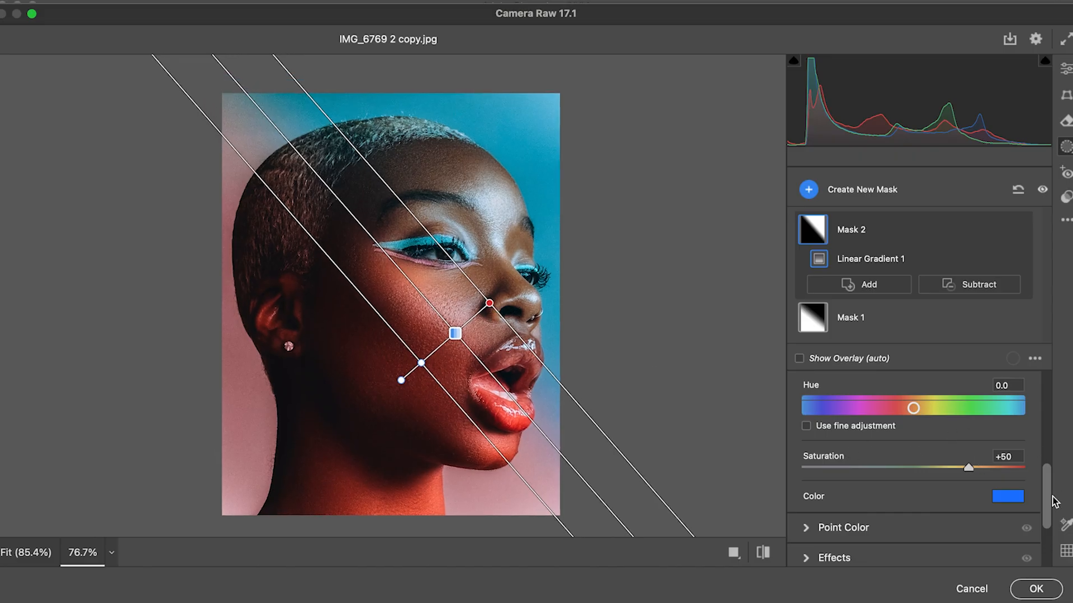
- Set the blue mask's temperature to -25 and move its gradient slightly down and left over the cheek
left_click_drag(1046, 497, 1046, 456)
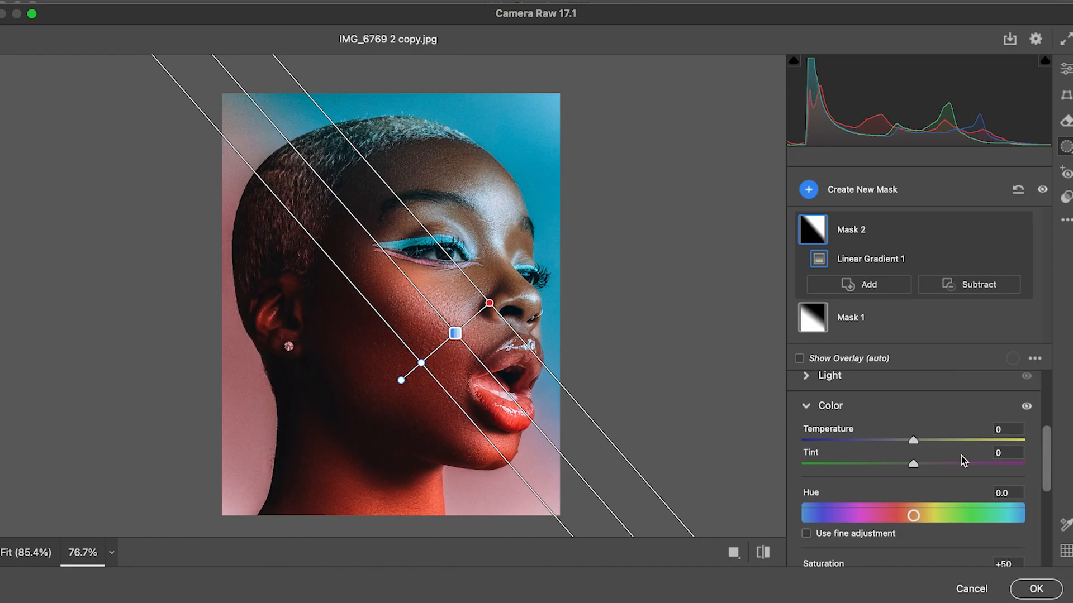
left_click_drag(913, 441, 704, 454)
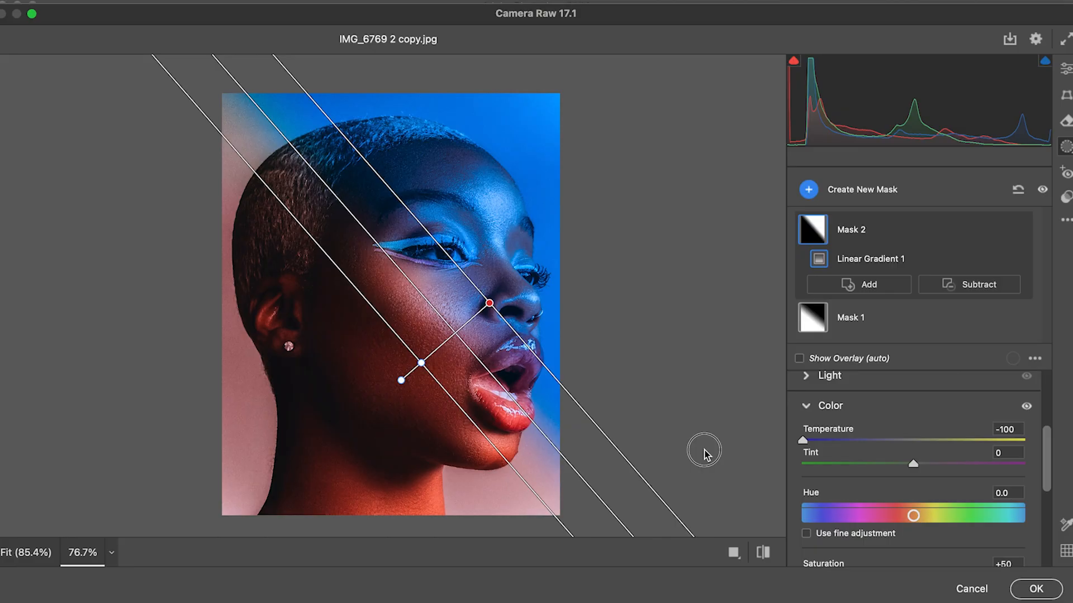
left_click_drag(704, 454, 883, 465)
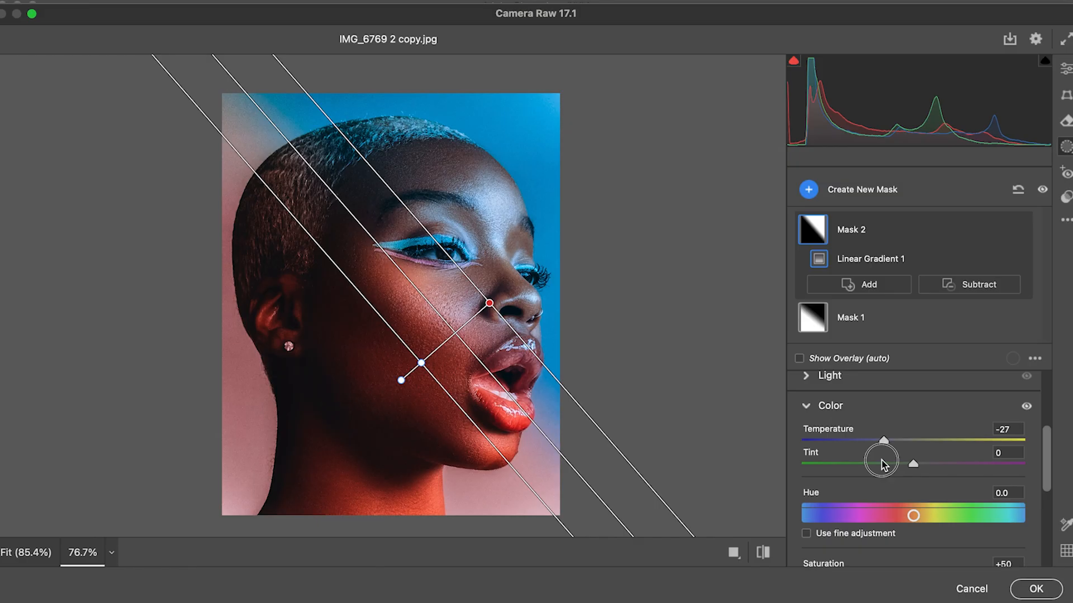
left_click_drag(882, 464, 887, 441)
left_click_drag(455, 334, 424, 359)
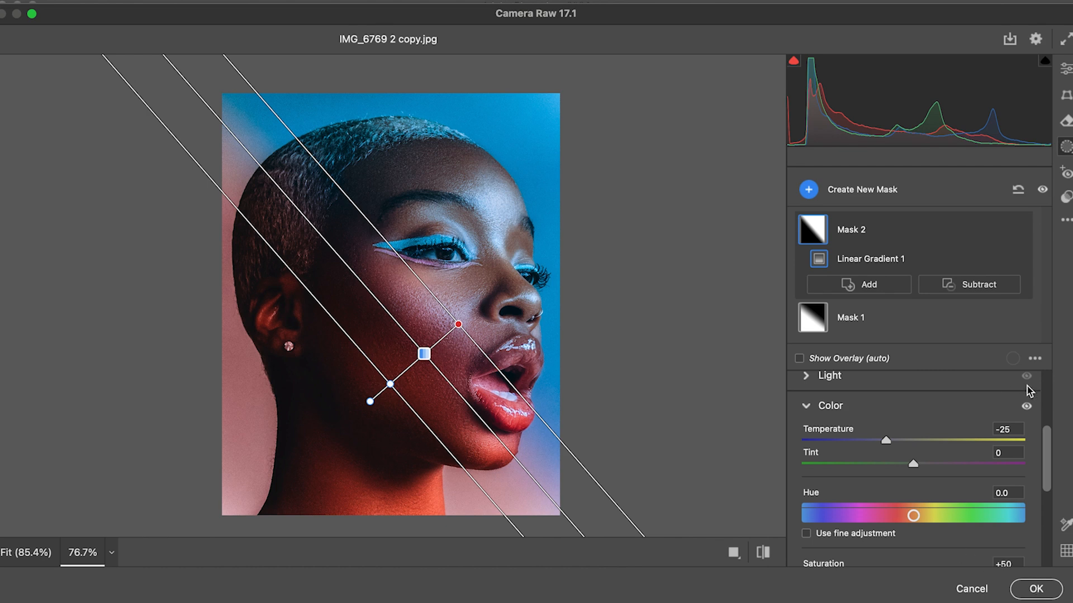
- Compare the before and after views once more and apply the Camera Raw Filter to the layer
left_click(764, 553)
left_click(764, 553)
left_click(763, 553)
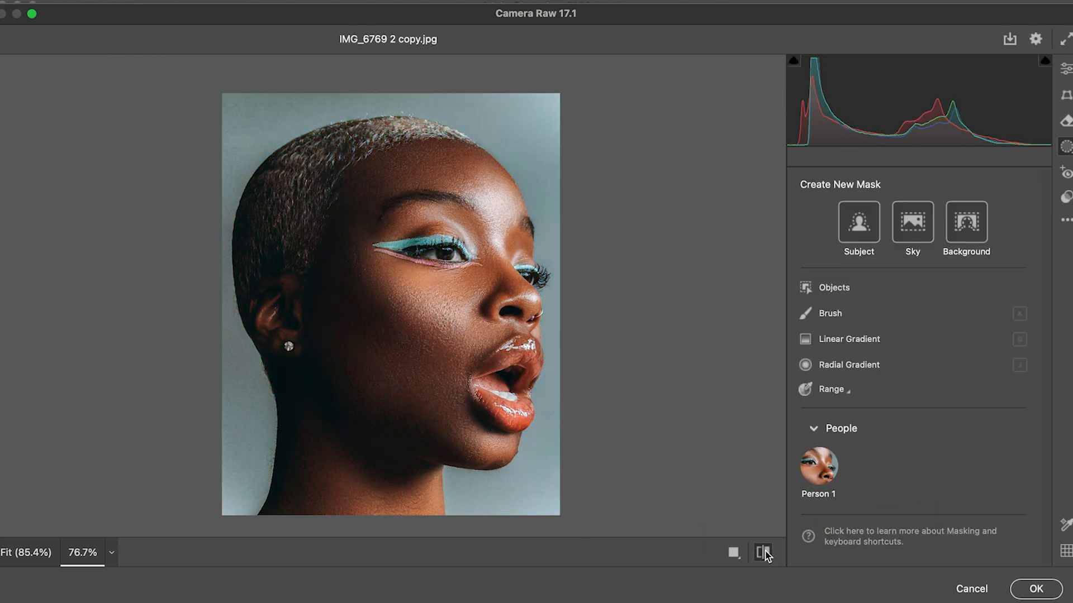
left_click(764, 554)
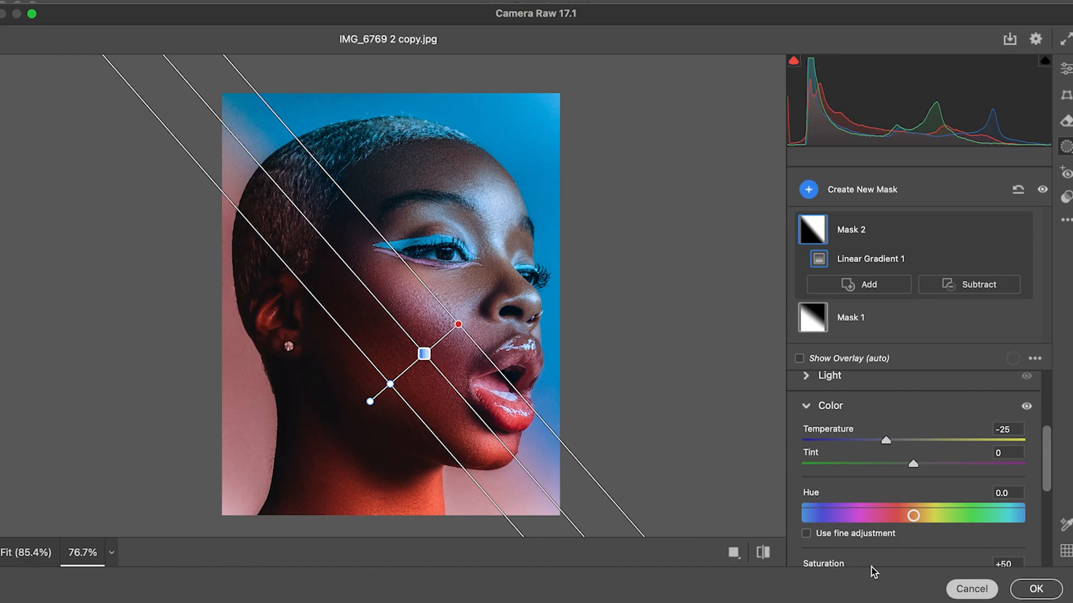
left_click(1037, 590)
scroll(528, 365, "up", 2)
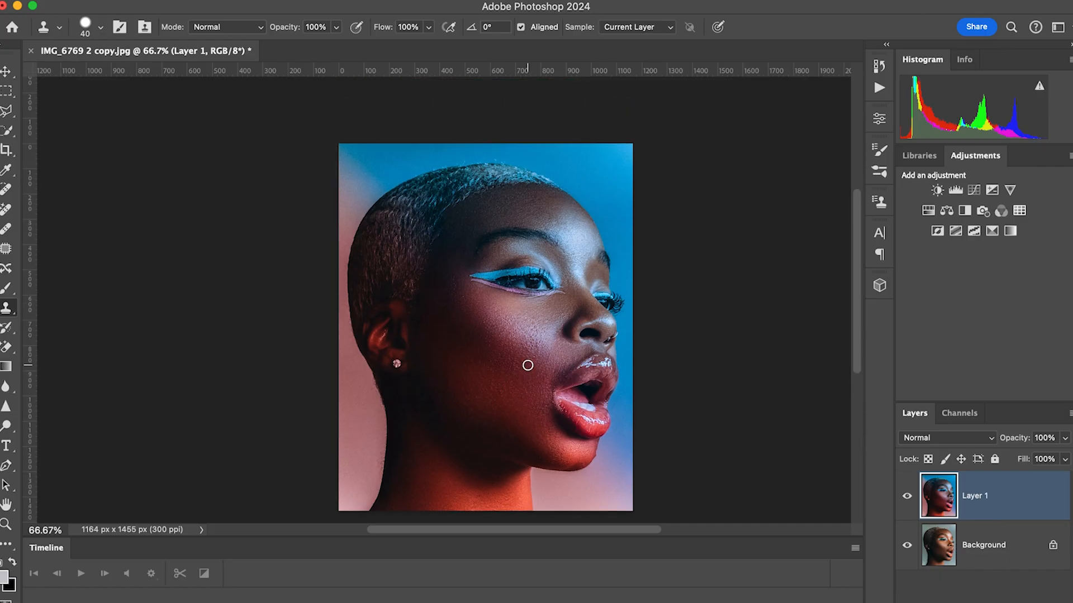
- Toggle the visibility of Layer 1 to compare the colored lighting with the original background image
left_click(907, 497)
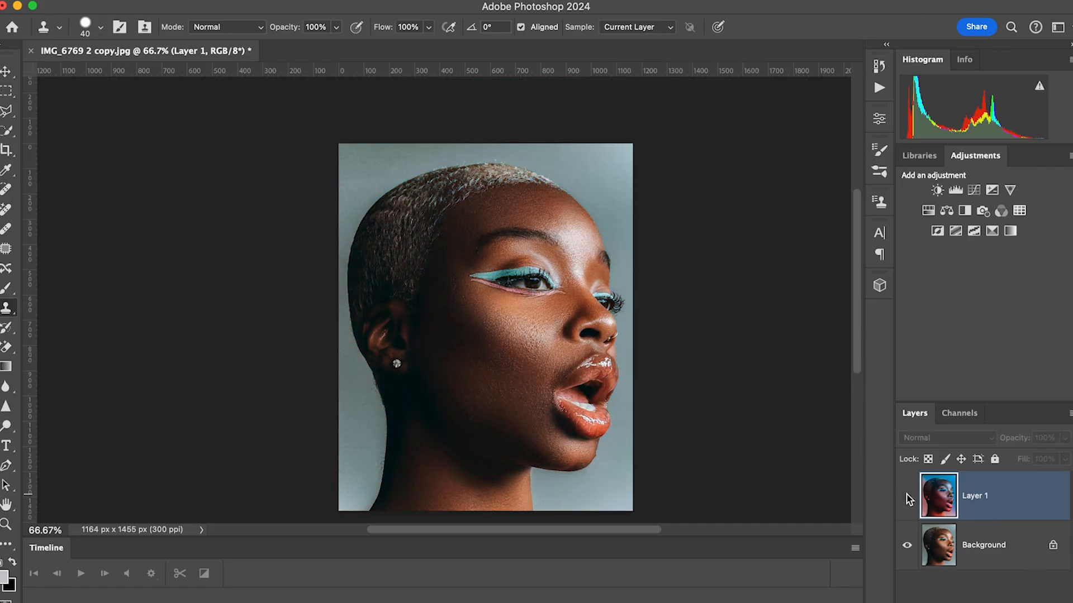
left_click(907, 498)
left_click(907, 497)
left_click(906, 497)
left_click(907, 497)
left_click(907, 497)
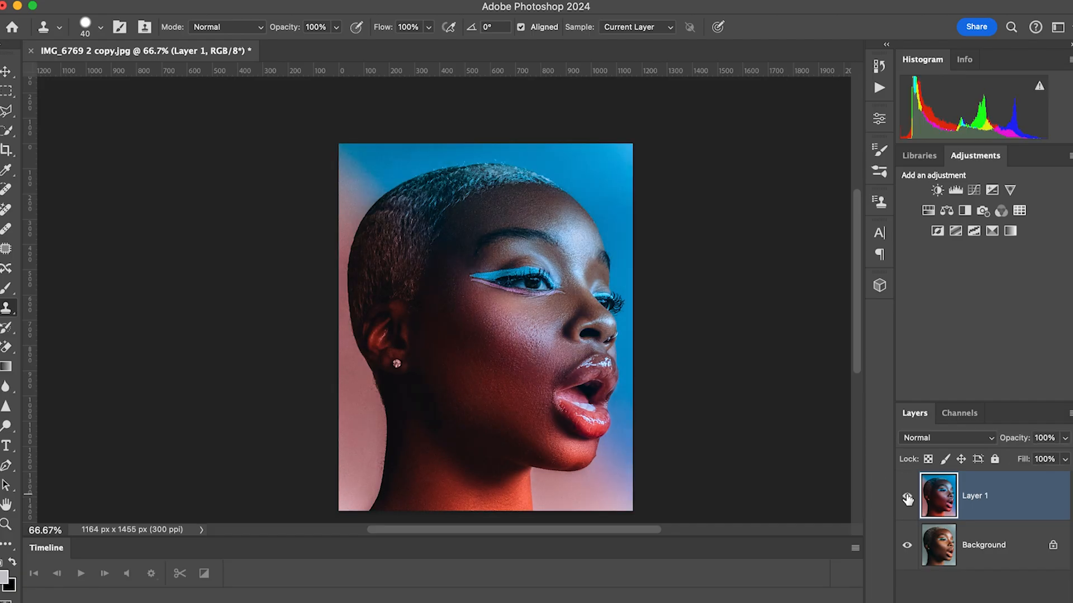
- Examine the colored lighting up close on the cheek, lips and eye, and check the whole portrait
scroll(404, 294, "down", 3)
scroll(539, 285, "up", 5)
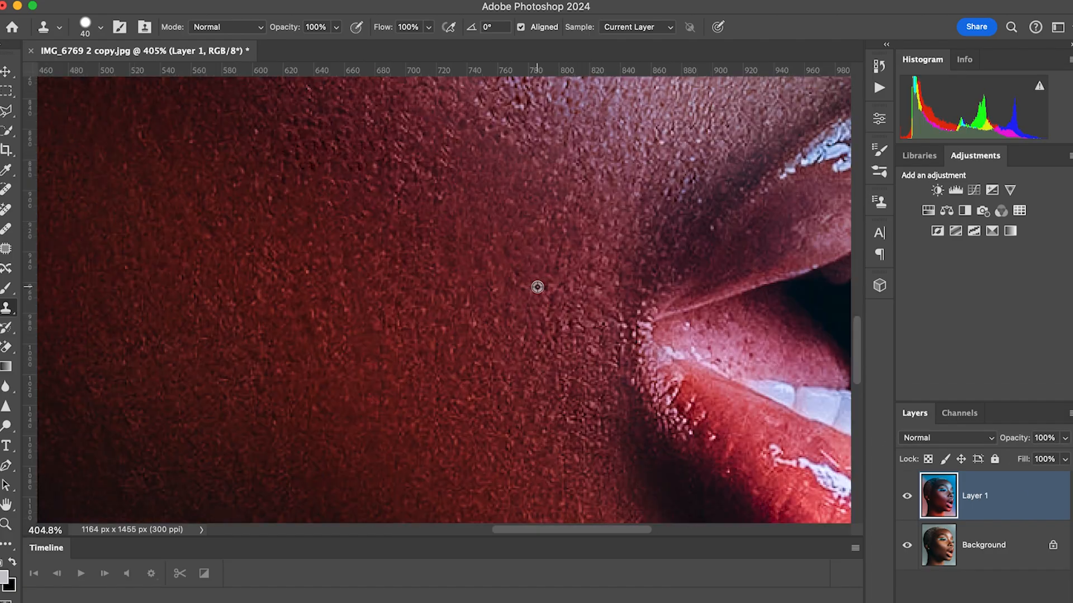
scroll(540, 295, "down", 5)
scroll(548, 307, "up", 1)
scroll(535, 289, "up", 3)
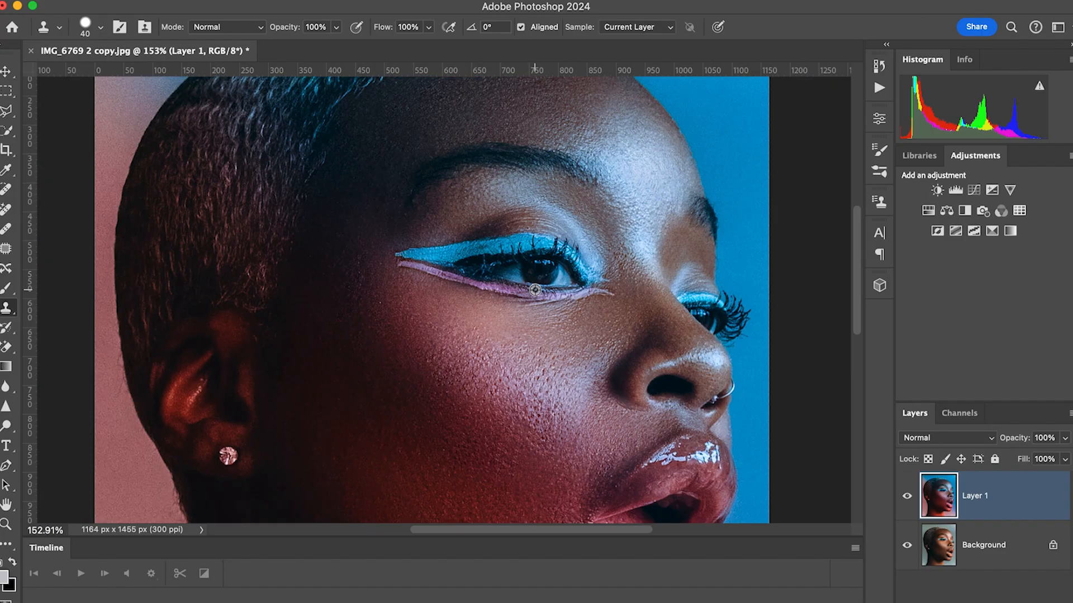
scroll(535, 289, "down", 2)
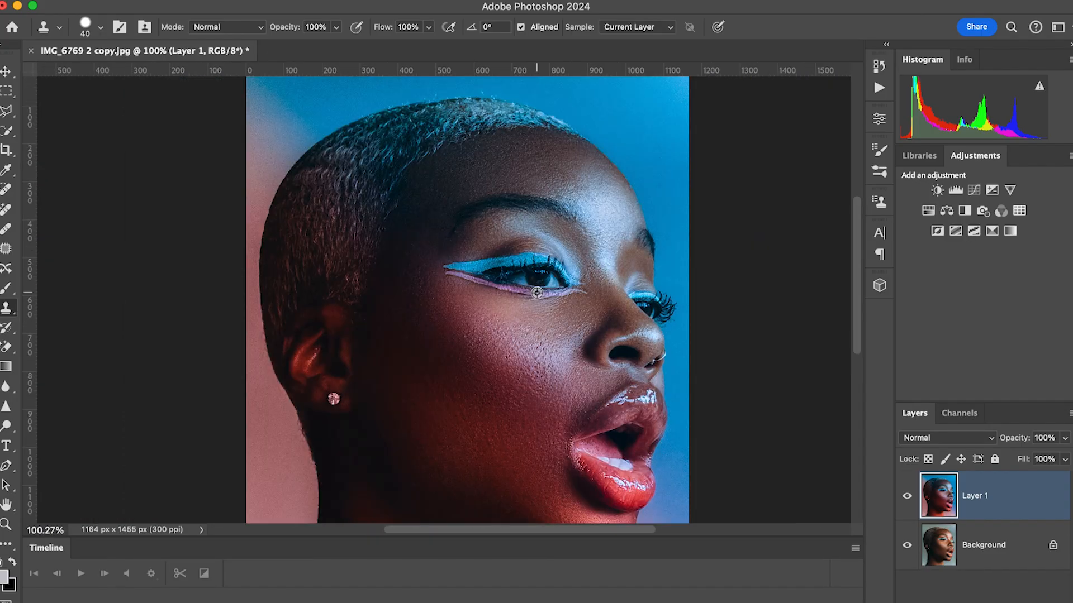
left_click(539, 301, "alt")
scroll(575, 311, "down", 2)
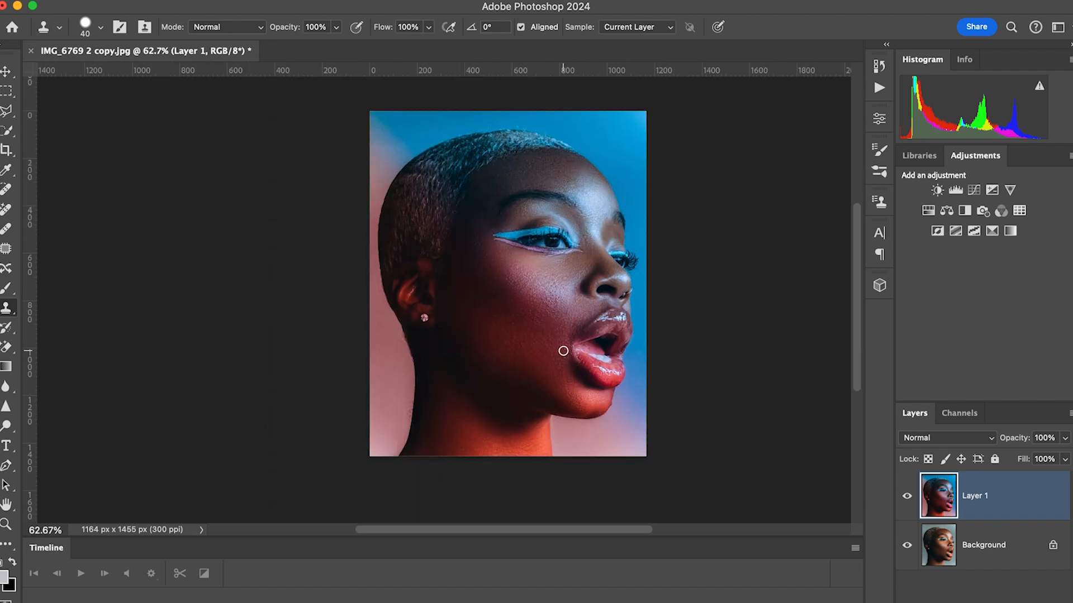
- Hide and show Layer 1 for a final before and after check, leaving it visible
left_click(907, 497)
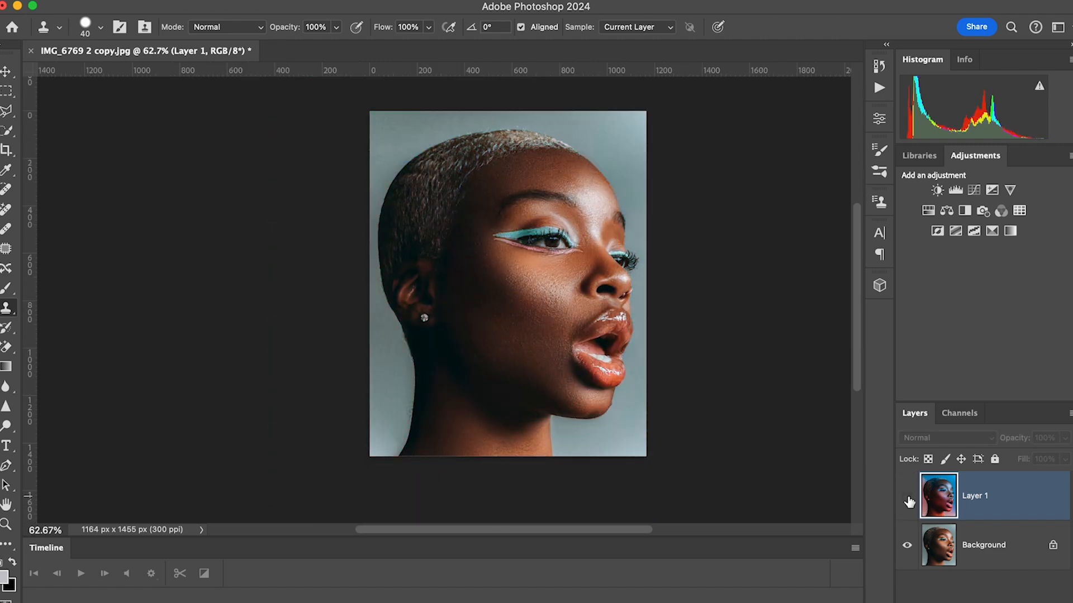
left_click(907, 497)
left_click(907, 497)
left_click(907, 496)
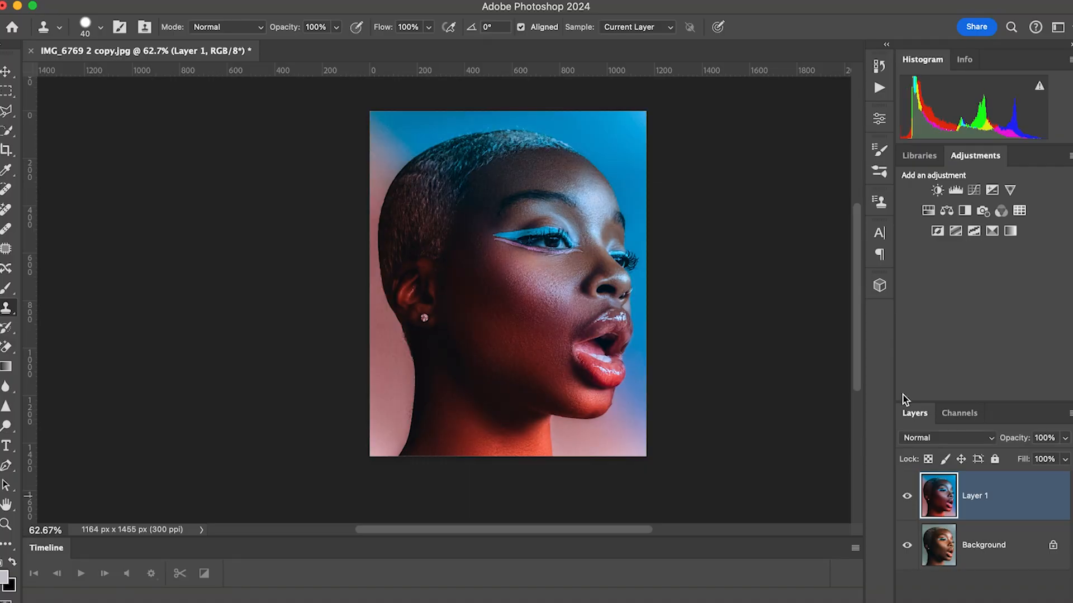